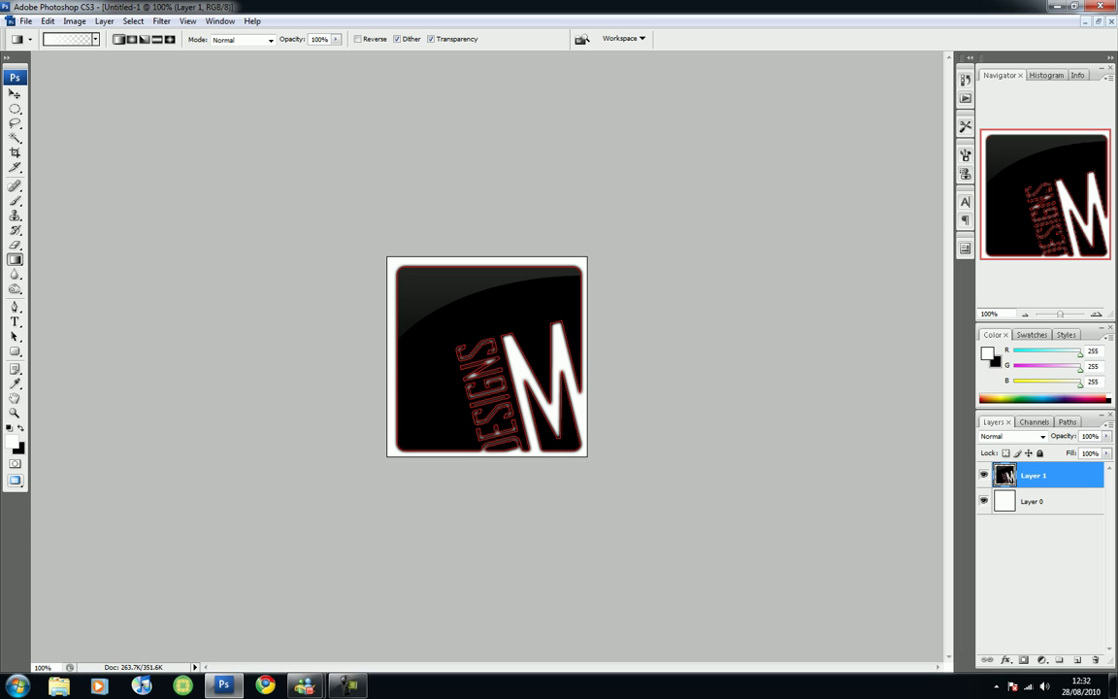
{"action": "double_click", "coordinate": [1057, 476]}
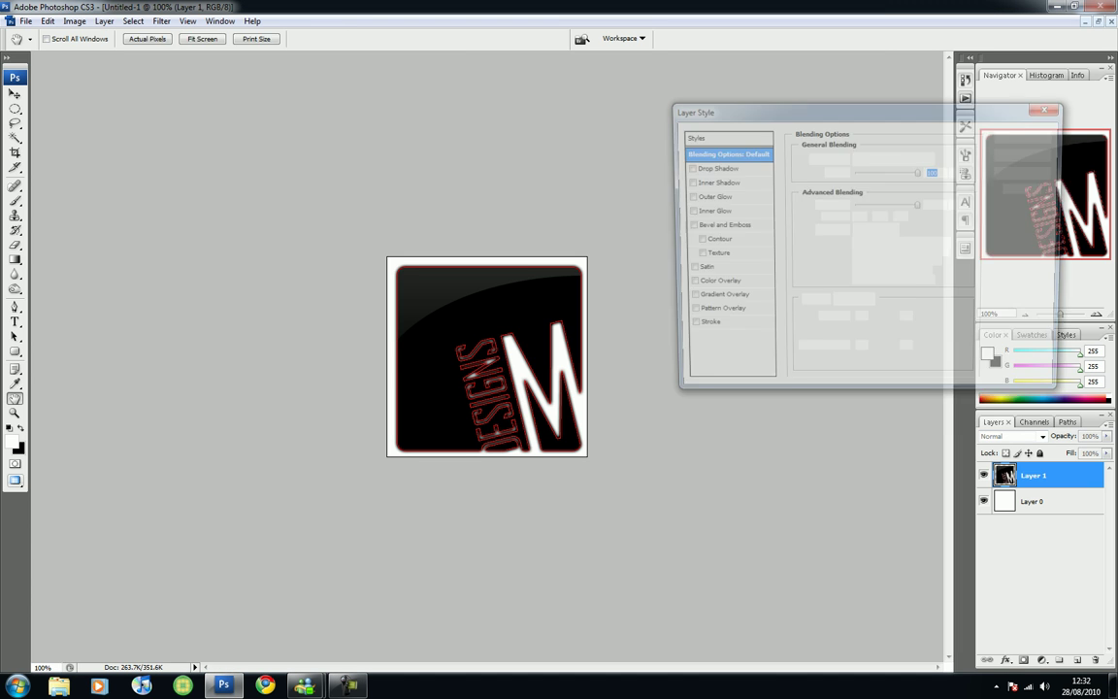
{"action": "left_click", "coordinate": [719, 299]}
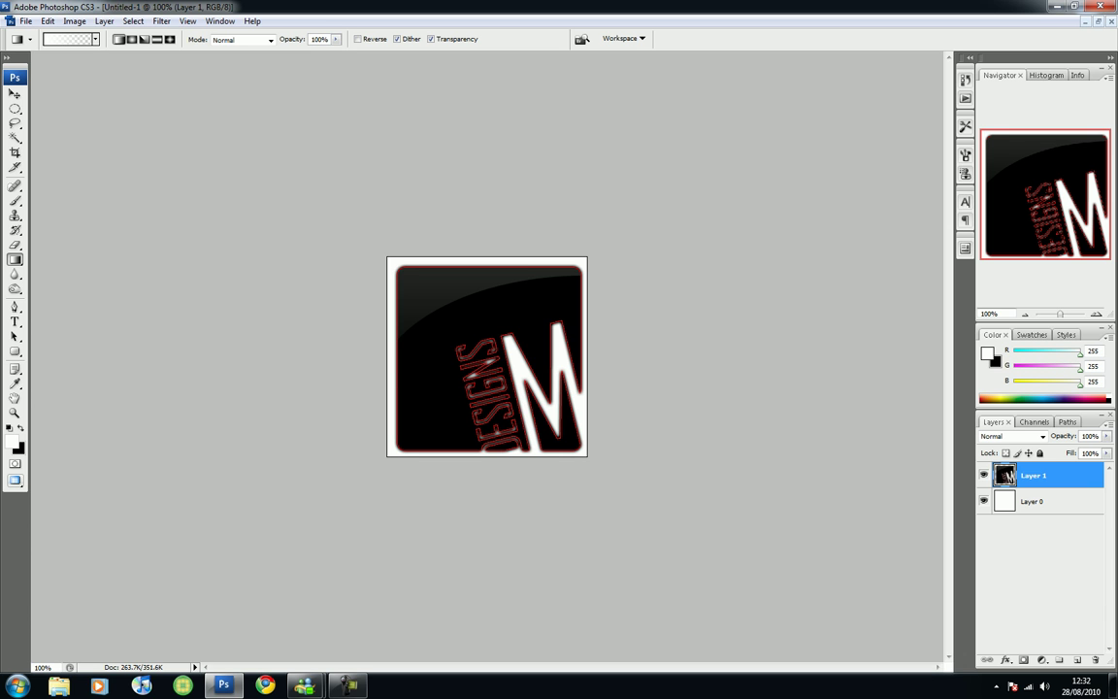
Create a new 300 by 300 pixel RGB document at 72 pixels/inch with a white background
{"action": "left_click", "coordinate": [26, 20]}
{"action": "left_click", "coordinate": [39, 36]}
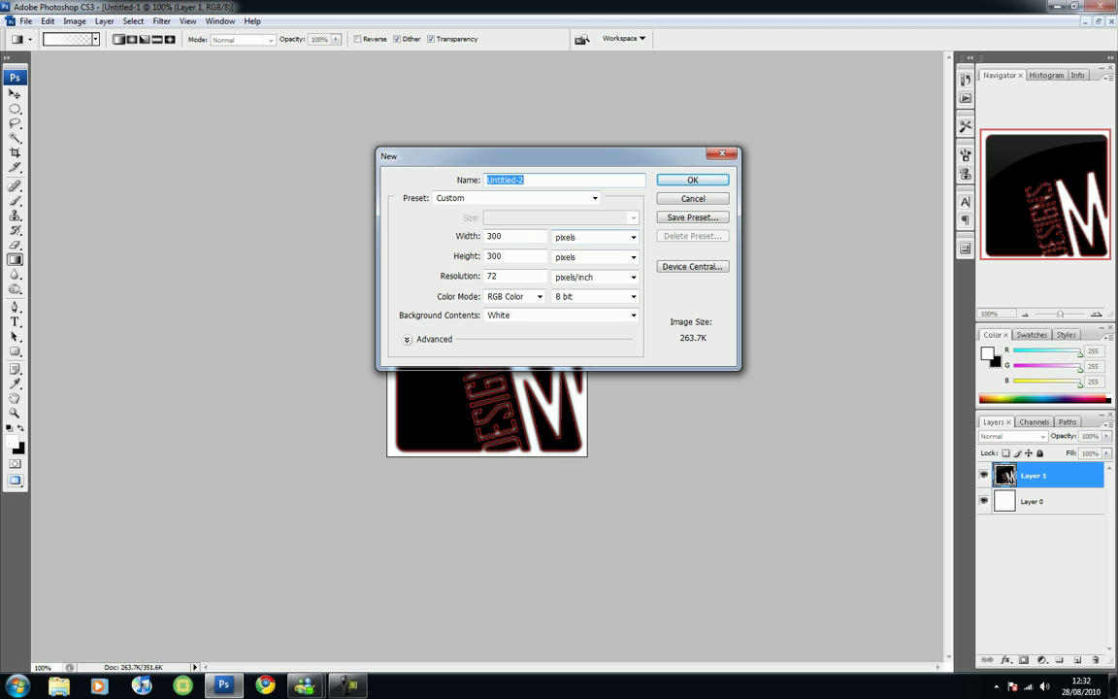
{"action": "double_click", "coordinate": [505, 236]}
{"action": "left_click", "coordinate": [703, 184]}
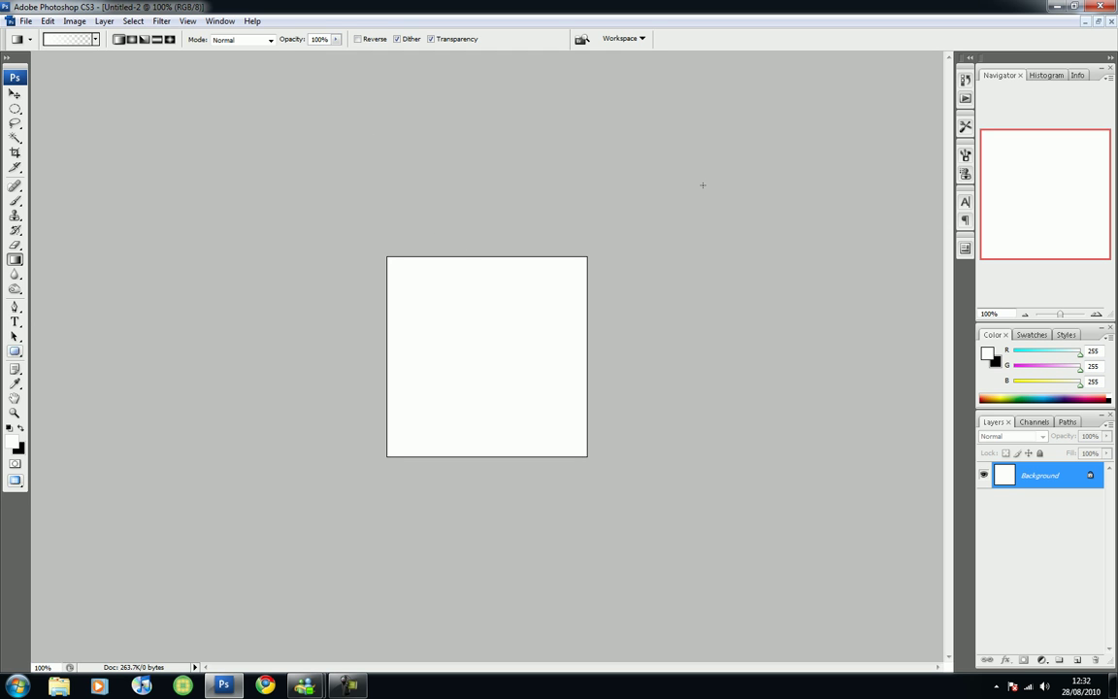
Draw a black rounded square with a 10 px corner radius that nearly fills the canvas
{"action": "left_click", "coordinate": [14, 351]}
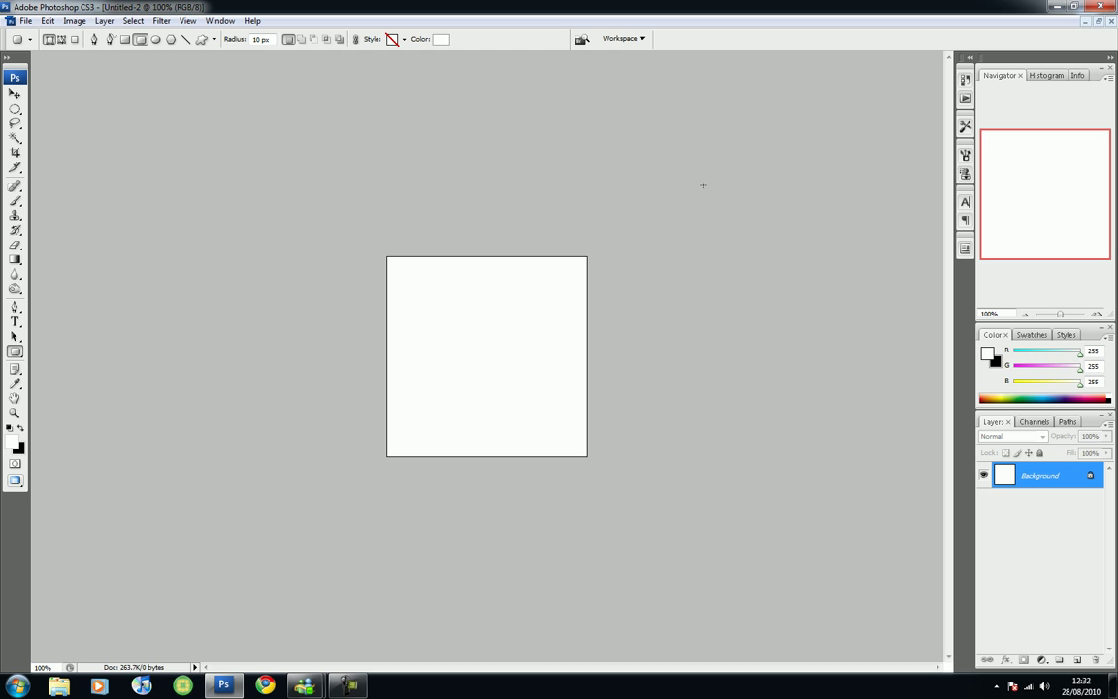
{"action": "key", "text": "x"}
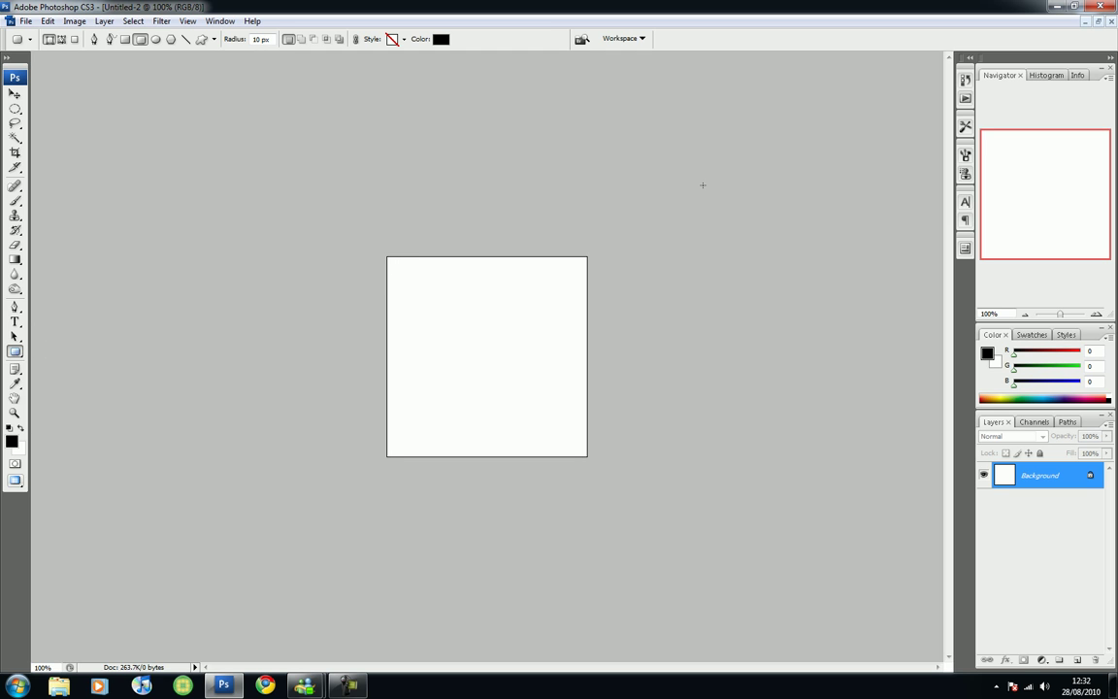
{"action": "left_click", "coordinate": [14, 351]}
{"action": "left_click", "coordinate": [64, 364]}
{"action": "left_click_drag", "start_coordinate": [394, 264], "coordinate": [595, 447]}
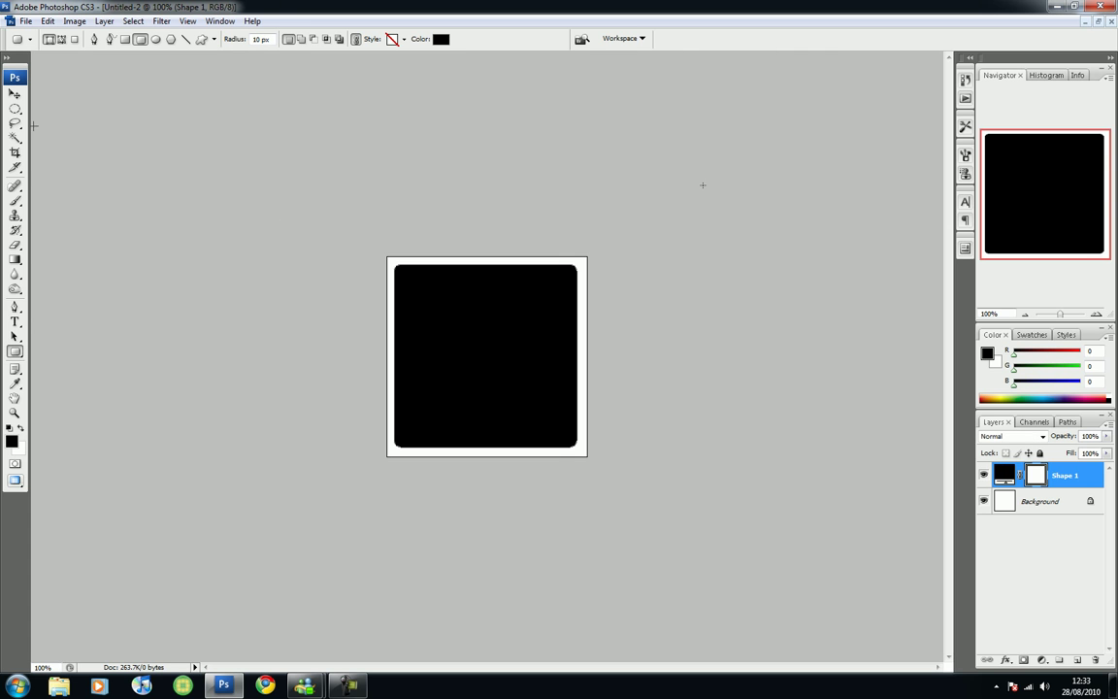
Nudge the black rounded square slightly to the right on the canvas
{"action": "left_click", "coordinate": [15, 93]}
{"action": "key", "text": "shift+Right"}
{"action": "key", "text": "shift+Left"}
{"action": "key", "text": "Up"}
{"action": "key", "text": "Right"}
{"action": "key", "text": "Right"}
{"action": "key", "text": "Right"}
{"action": "key", "text": "Right"}
{"action": "key", "text": "Down"}
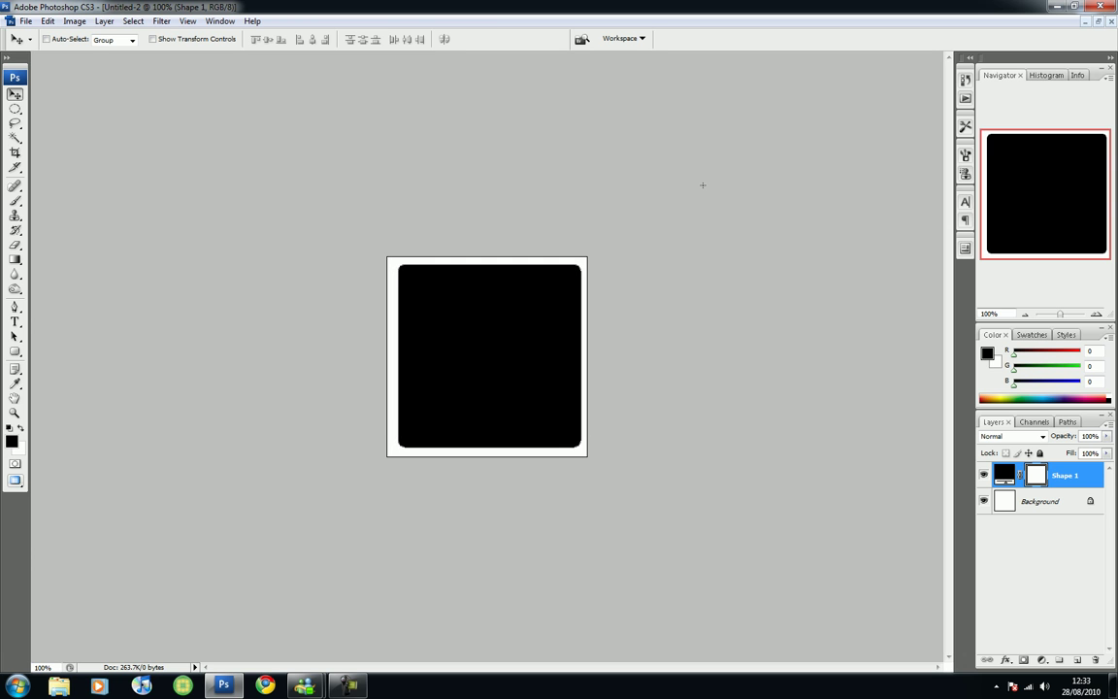
Rasterize the Shape 1 layer and convert the locked Background into a regular layer named Layer 0
{"action": "right_click", "coordinate": [1065, 473]}
{"action": "left_click", "coordinate": [1017, 255]}
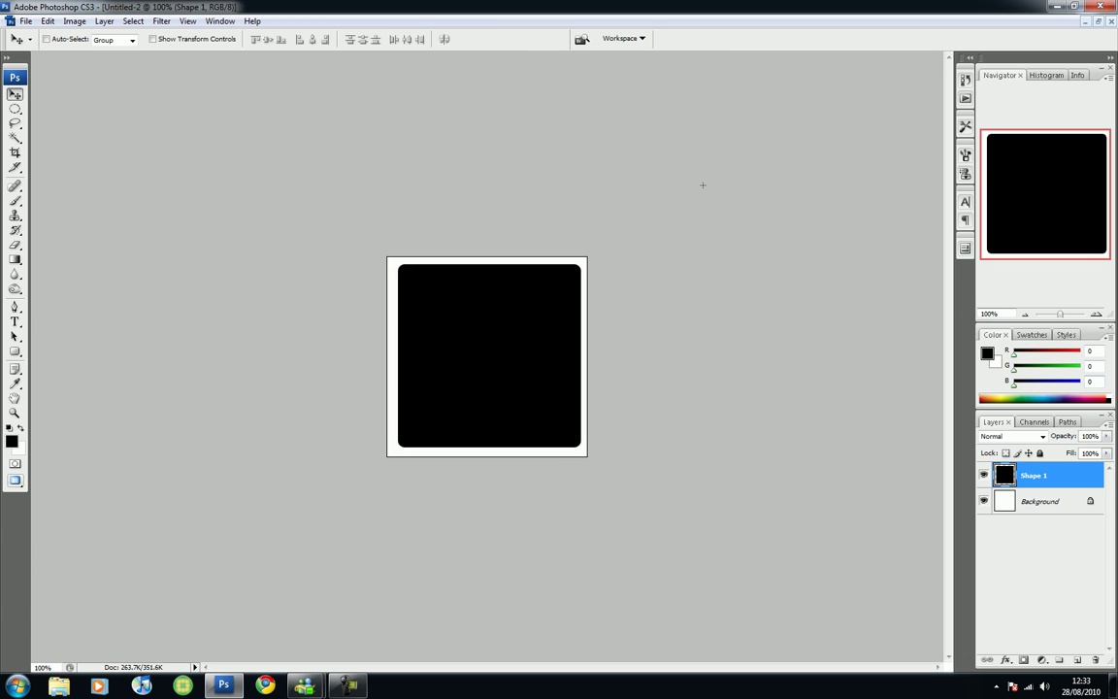
{"action": "right_click", "coordinate": [1038, 501]}
{"action": "left_click", "coordinate": [1010, 547]}
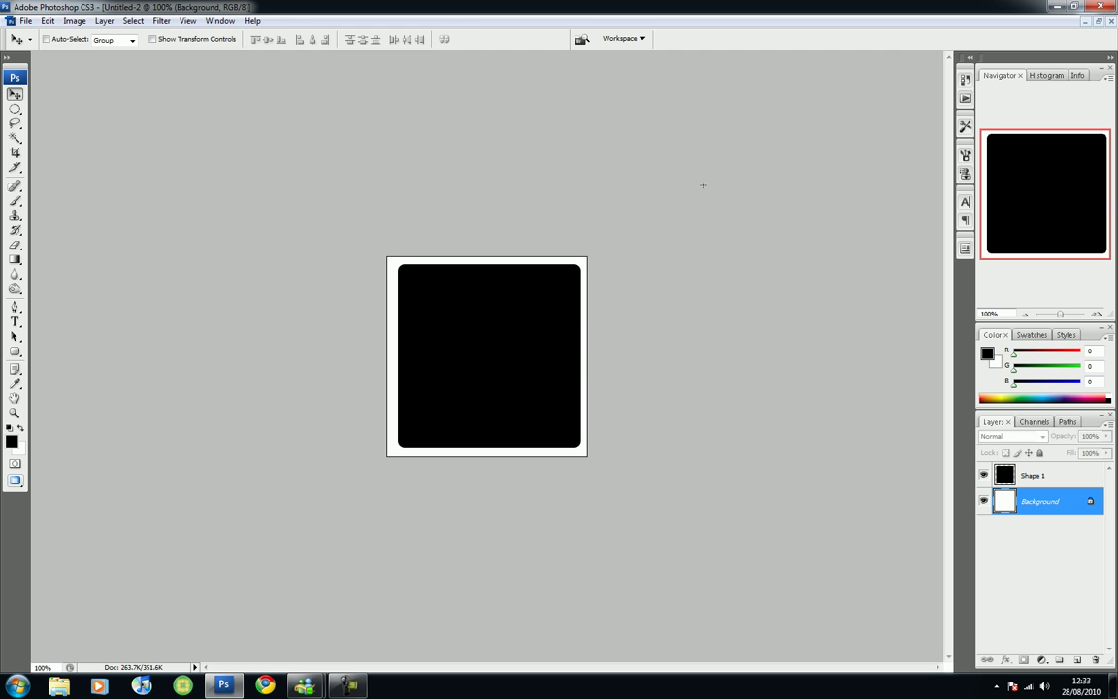
{"action": "key", "text": "Return"}
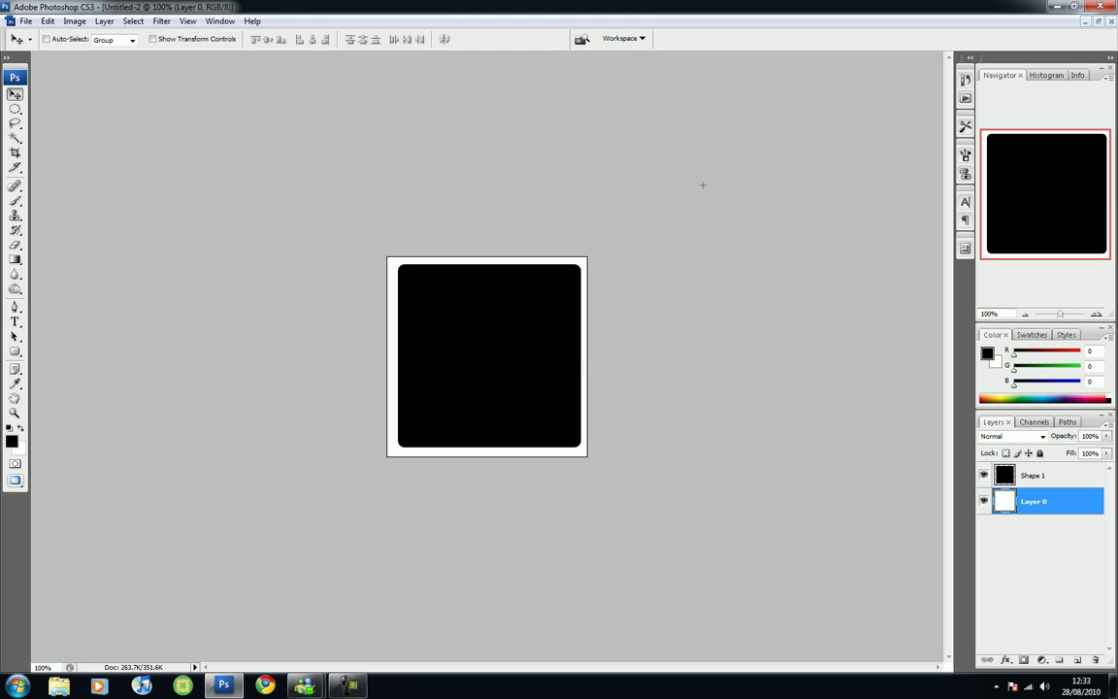
{"action": "left_click", "coordinate": [15, 322]}
{"action": "left_click_drag", "start_coordinate": [416, 298], "coordinate": [595, 428]}
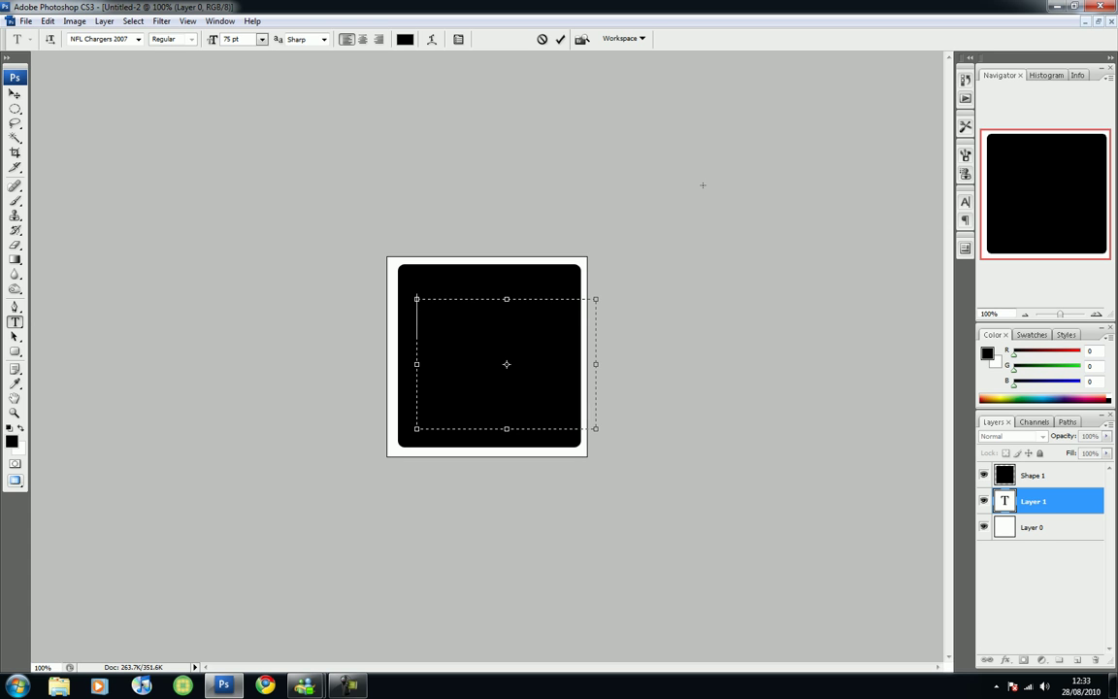
{"action": "left_click", "coordinate": [15, 94]}
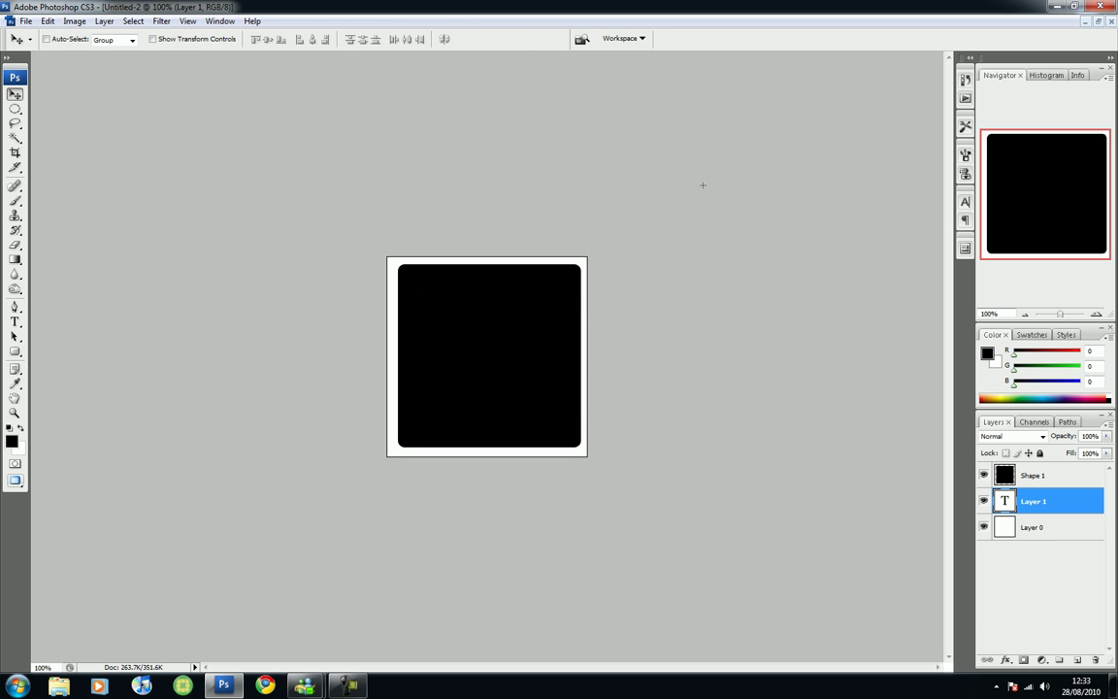
Swap the foreground and background colours to make white the foreground, and activate the Type tool
{"action": "key", "text": "x"}
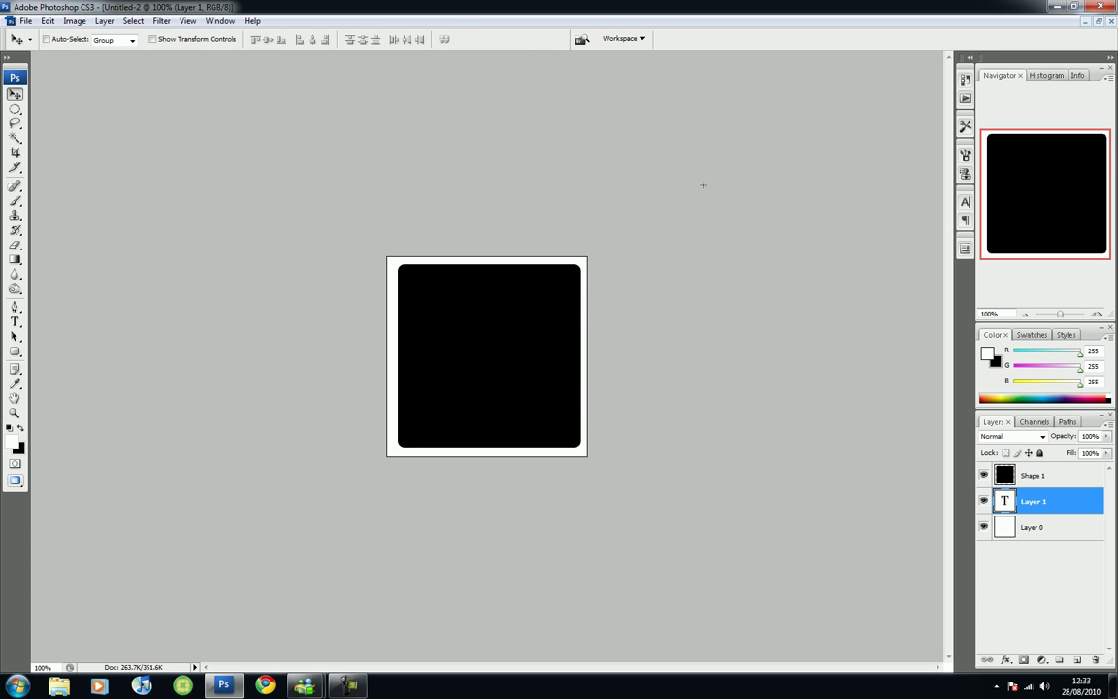
{"action": "left_click", "coordinate": [14, 321]}
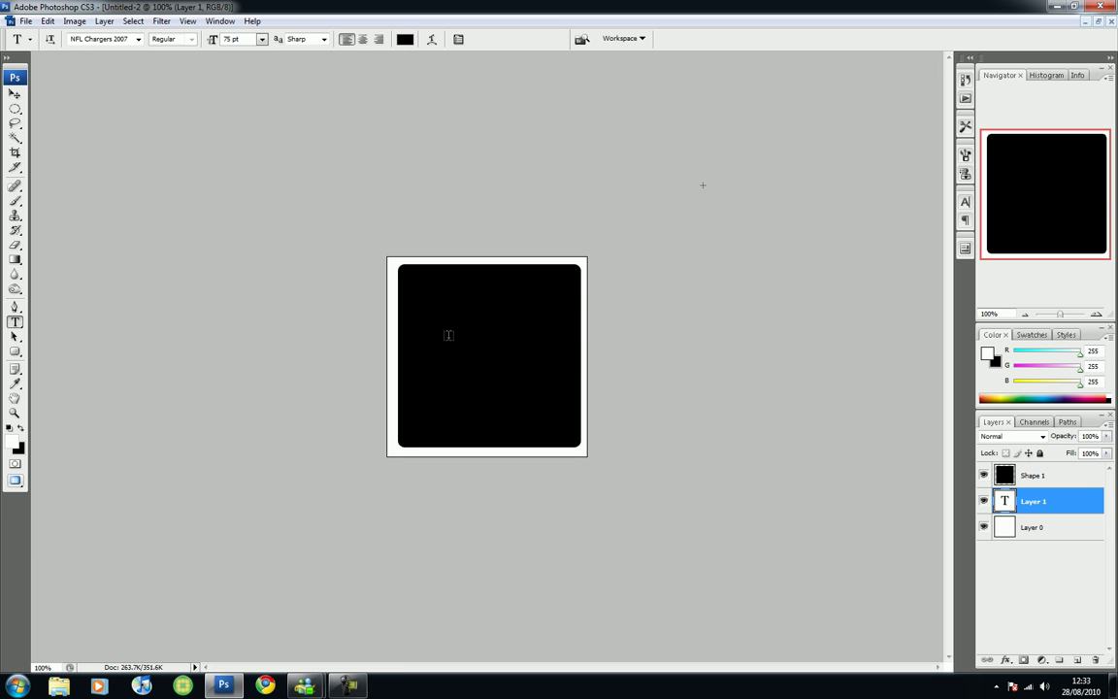
{"action": "right_click", "coordinate": [1033, 495]}
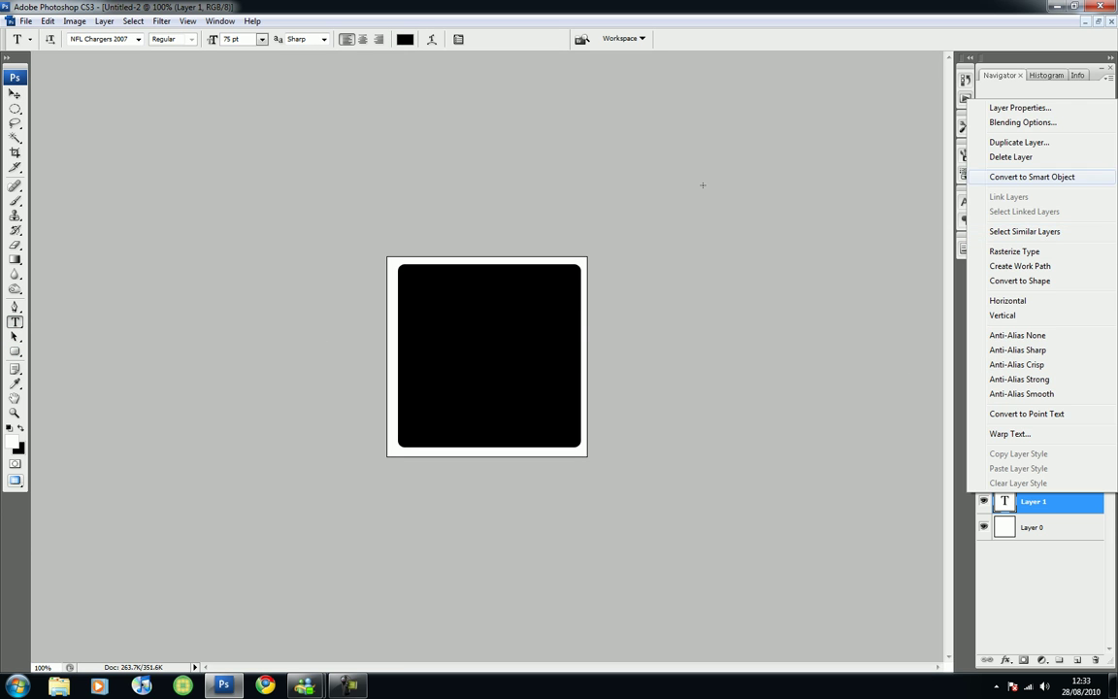
{"action": "left_click", "coordinate": [1010, 157]}
{"action": "left_click", "coordinate": [469, 257]}
{"action": "left_click_drag", "start_coordinate": [419, 289], "coordinate": [576, 428]}
{"action": "key", "text": "BackSpace"}
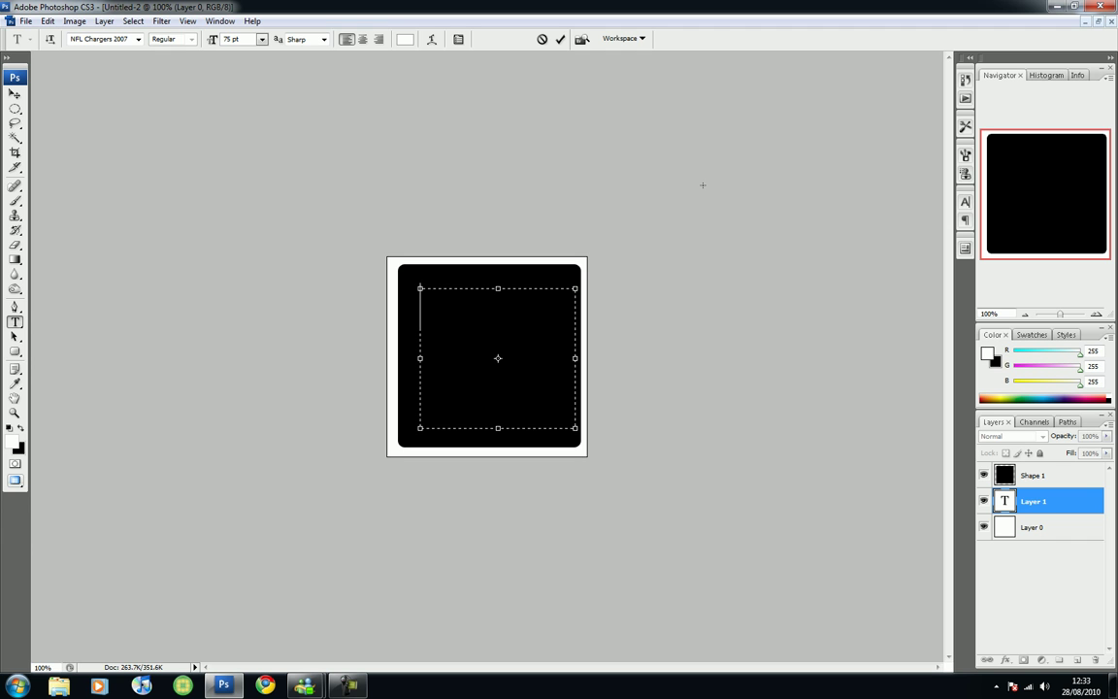
{"action": "left_click_drag", "start_coordinate": [1032, 501], "coordinate": [1033, 469]}
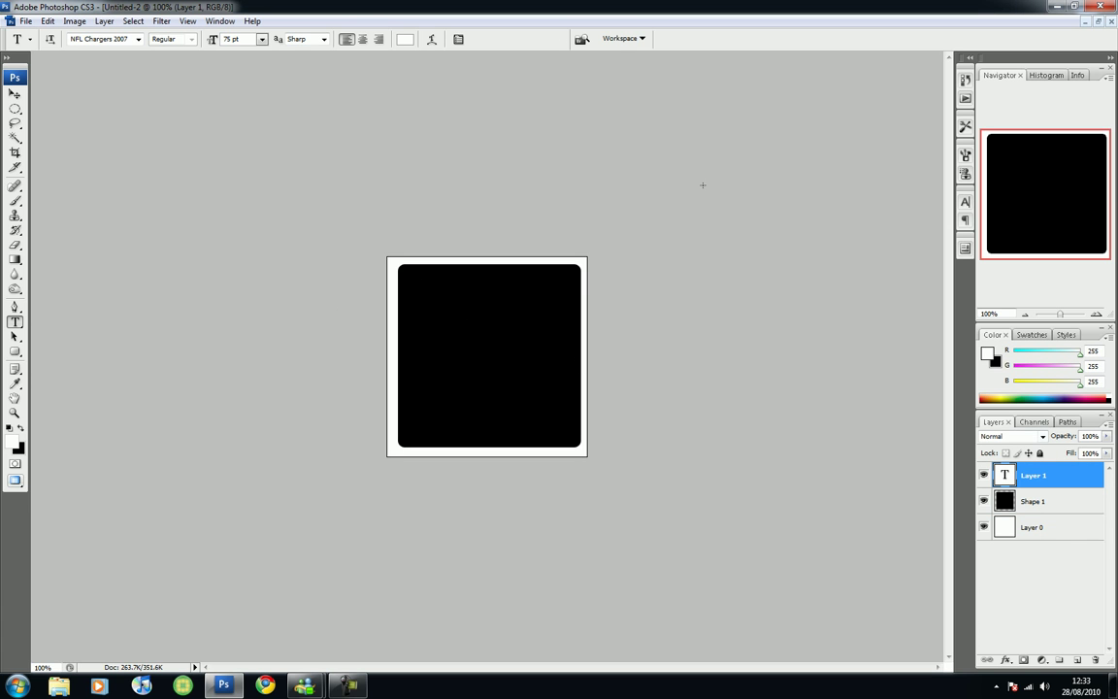
{"action": "right_click", "coordinate": [1029, 475]}
{"action": "left_click", "coordinate": [1010, 139]}
{"action": "left_click", "coordinate": [479, 257]}
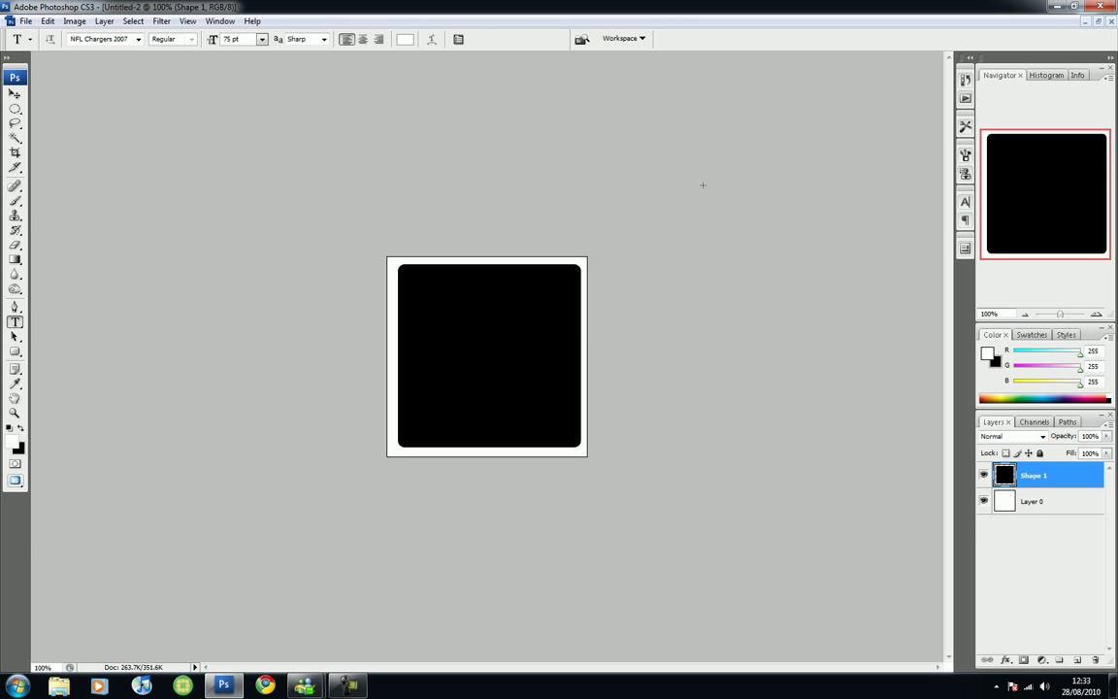
On a new layer above Shape 1, add a white letter M in NFL Chargers 2007 at 75 pt
{"action": "left_click", "coordinate": [1076, 659]}
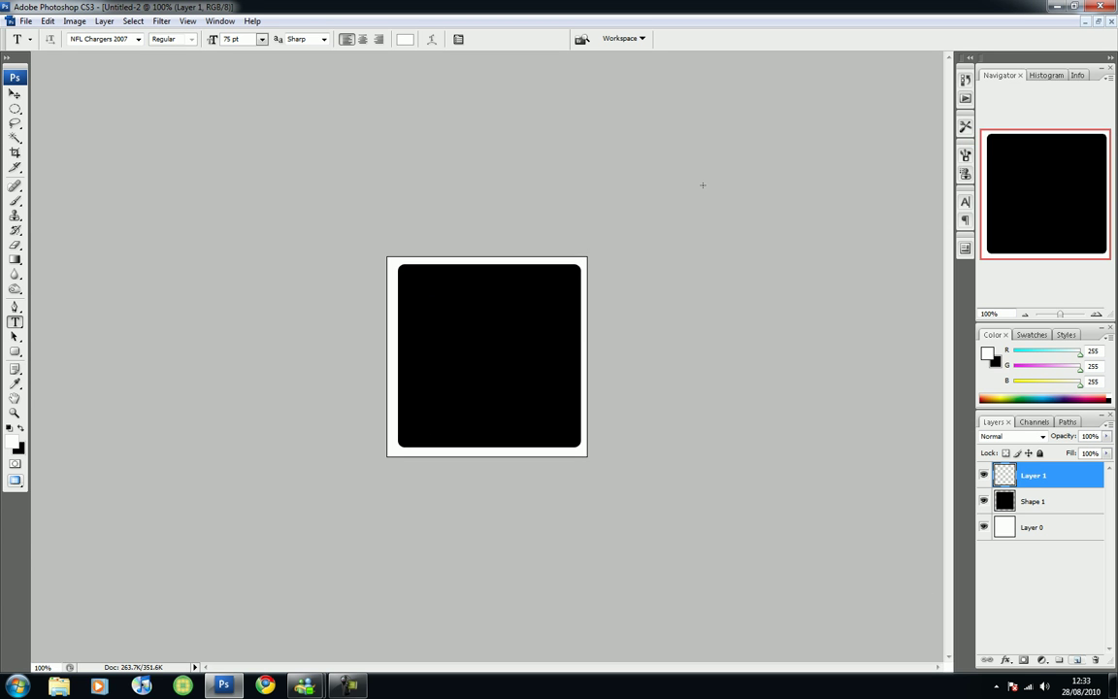
{"action": "left_click_drag", "start_coordinate": [410, 279], "coordinate": [586, 425]}
{"action": "type", "text": "M"}
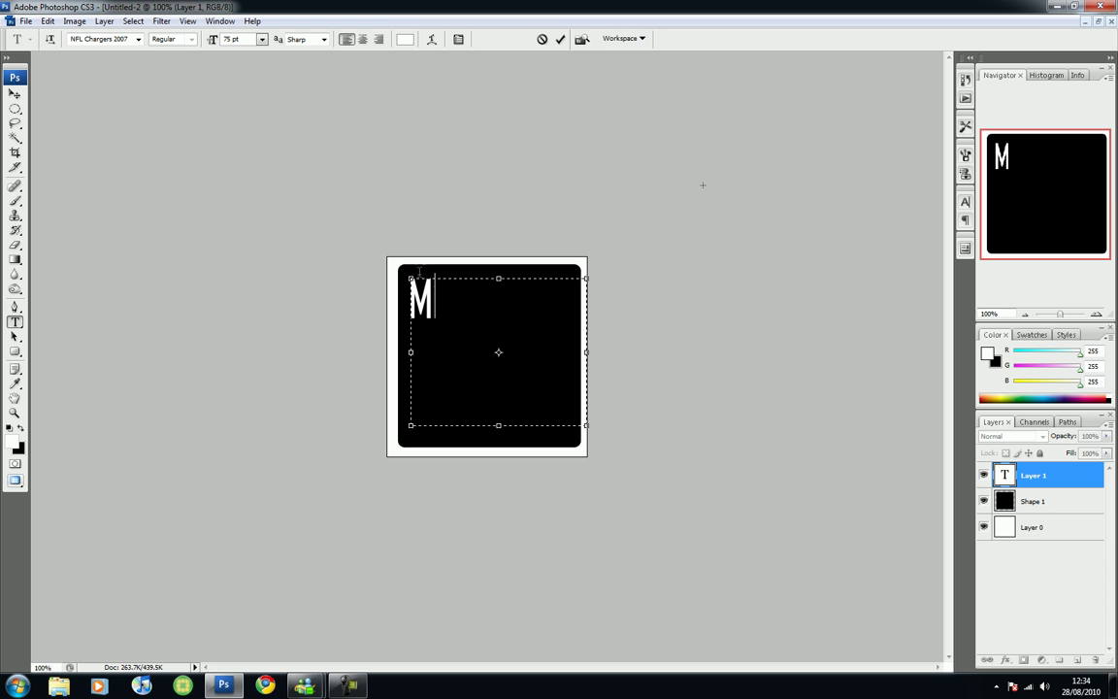
Enlarge the letter M to about three quarters of the black square's height and commit the text
{"action": "key", "text": "ctrl+a"}
{"action": "key", "text": "ctrl+shift+alt+period"}
{"action": "key", "text": "ctrl+shift+alt+period"}
{"action": "key", "text": "ctrl+shift+alt+period"}
{"action": "key", "text": "ctrl+shift+alt+period"}
{"action": "key", "text": "ctrl+shift+alt+period"}
{"action": "key", "text": "ctrl+shift+alt+period"}
{"action": "key", "text": "ctrl+shift+alt+period"}
{"action": "key", "text": "ctrl+shift+alt+period"}
{"action": "key", "text": "ctrl+shift+alt+period"}
{"action": "key", "text": "ctrl+shift+alt+period"}
{"action": "key", "text": "ctrl+shift+alt+period"}
{"action": "key", "text": "ctrl+shift+alt+period"}
{"action": "key", "text": "ctrl+shift+alt+period"}
{"action": "key", "text": "ctrl+shift+alt+period"}
{"action": "key", "text": "ctrl+shift+alt+period"}
{"action": "key", "text": "ctrl+shift+alt+period"}
{"action": "key", "text": "ctrl+shift+alt+period"}
{"action": "key", "text": "ctrl+shift+alt+period"}
{"action": "key", "text": "ctrl+shift+alt+period"}
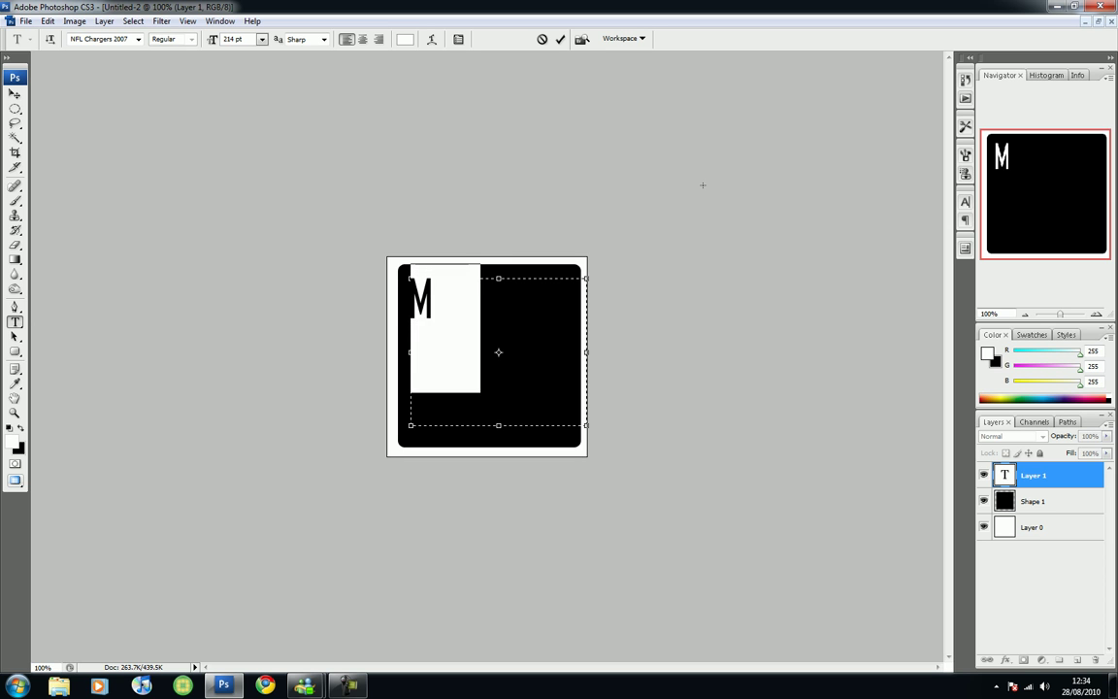
{"action": "key", "text": "ctrl+shift+comma"}
{"action": "key", "text": "ctrl+shift+comma"}
{"action": "key", "text": "ctrl+shift+comma"}
{"action": "key", "text": "ctrl+shift+comma"}
{"action": "key", "text": "ctrl+shift+comma"}
{"action": "key", "text": "ctrl+shift+comma"}
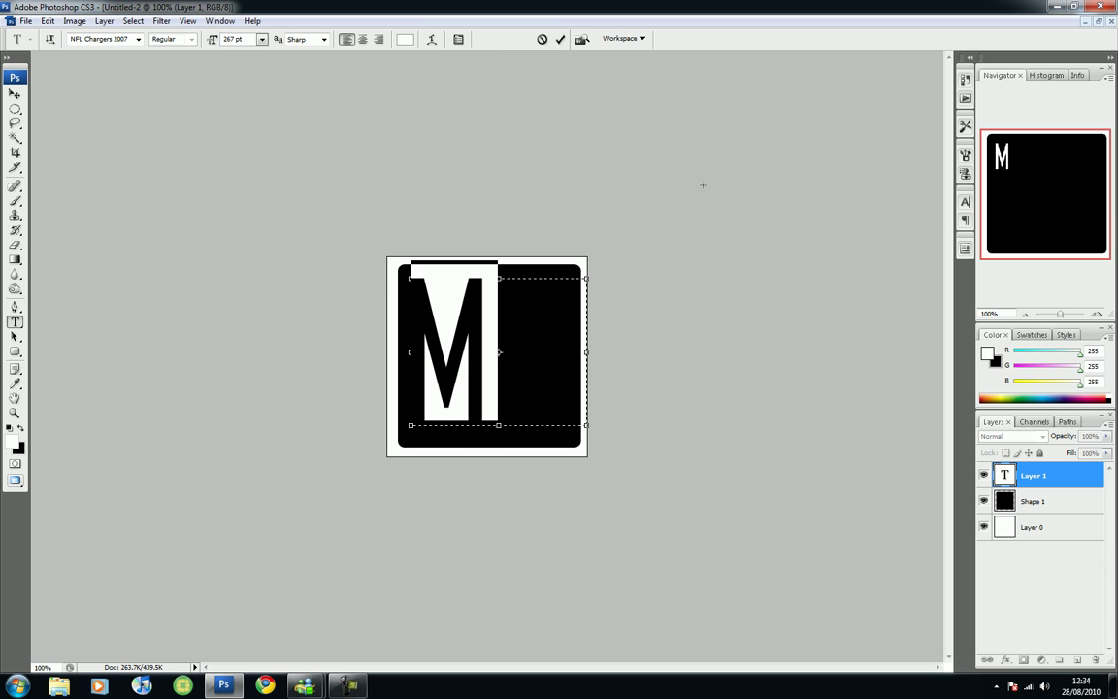
{"action": "key", "text": "ctrl+Return"}
Move the M to the right and down until it sits just right of the black square's centre
{"action": "key", "text": "v"}
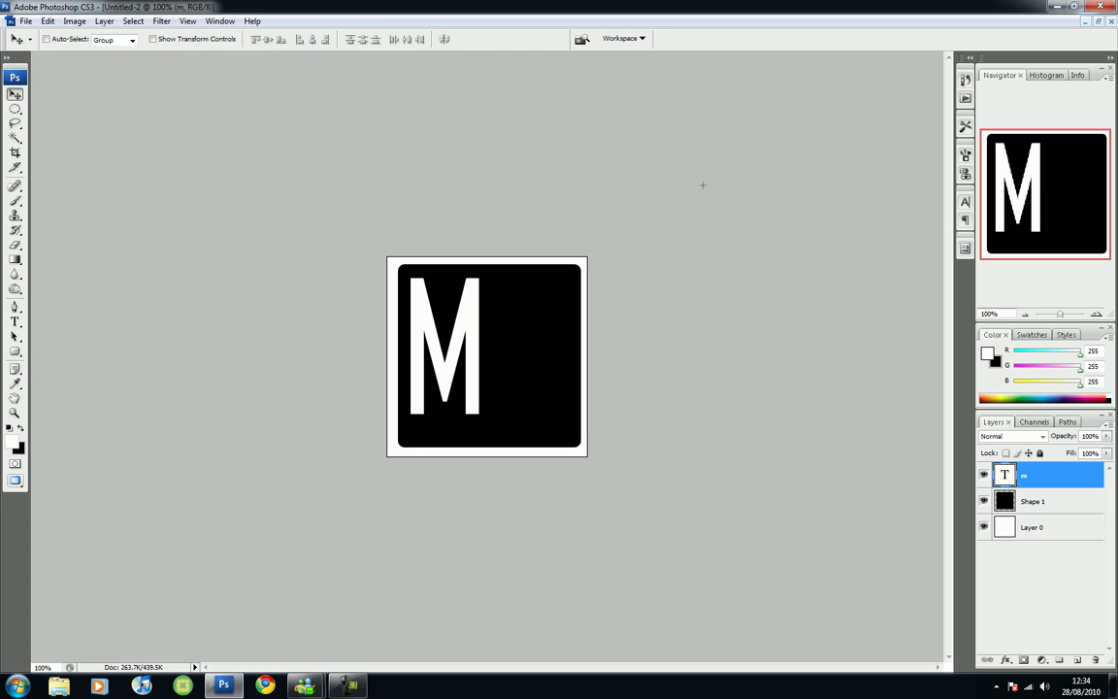
{"action": "key", "text": "shift+Right"}
{"action": "key", "text": "shift+Right"}
{"action": "key", "text": "shift+Right"}
{"action": "key", "text": "shift+Right"}
{"action": "key", "text": "shift+Right"}
{"action": "key", "text": "shift+Right"}
{"action": "key", "text": "shift+Right"}
{"action": "key", "text": "shift+Right"}
{"action": "key", "text": "shift+Right"}
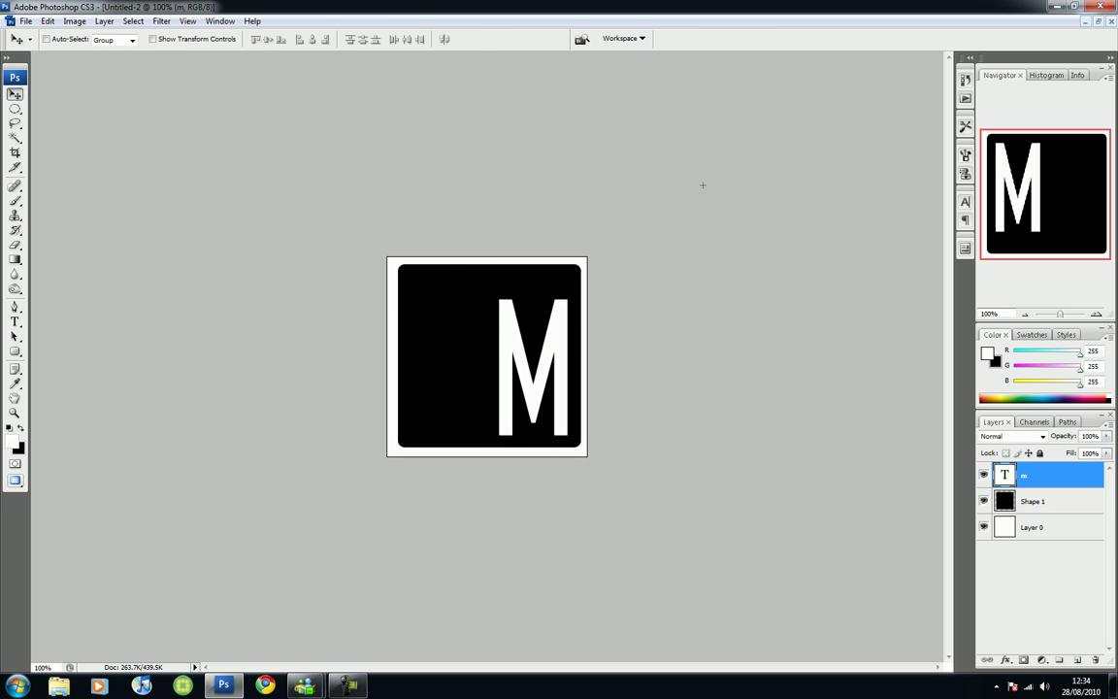
{"action": "key", "text": "shift+Down"}
{"action": "key", "text": "shift+Down"}
{"action": "key", "text": "shift+Down"}
{"action": "key", "text": "shift+Down"}
{"action": "key", "text": "shift+Down"}
{"action": "key", "text": "shift+Down"}
{"action": "key", "text": "shift+Down"}
{"action": "key", "text": "shift+Down"}
{"action": "key", "text": "shift+Down"}
{"action": "key", "text": "shift+Down"}
{"action": "key", "text": "shift+Down"}
{"action": "key", "text": "shift+Down"}
{"action": "key", "text": "shift+Down"}
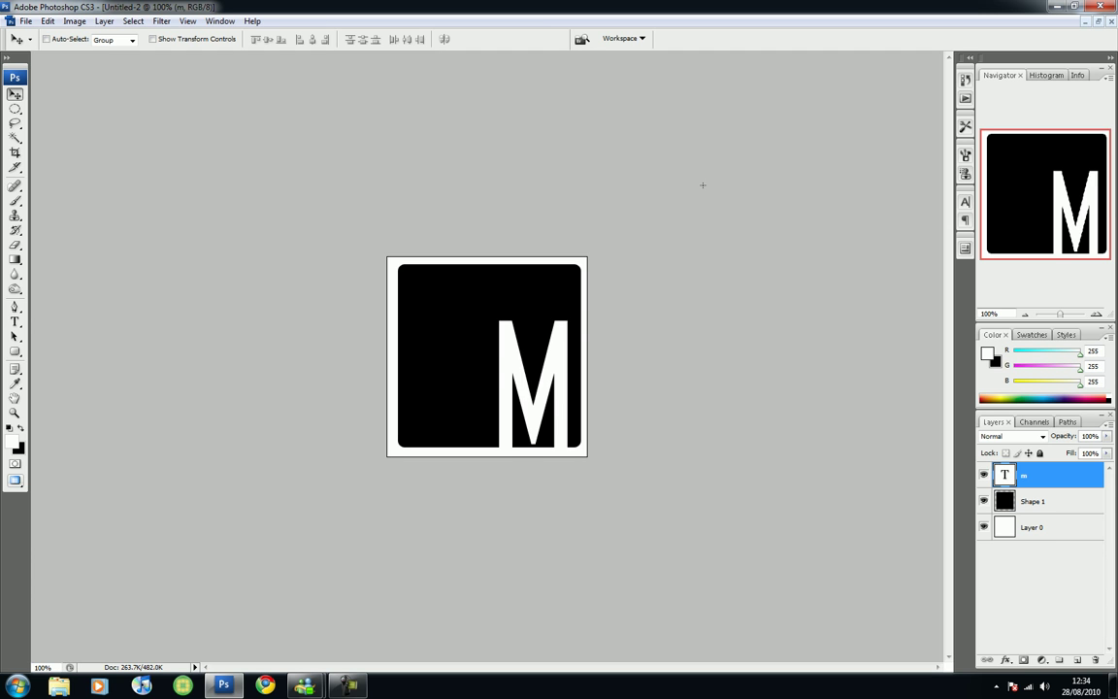
{"action": "key", "text": "shift+Up"}
{"action": "key", "text": "shift+Up"}
{"action": "key", "text": "shift+Up"}
{"action": "key", "text": "shift+Up"}
{"action": "key", "text": "shift+Up"}
{"action": "key", "text": "shift+Up"}
{"action": "key", "text": "shift+Up"}
{"action": "key", "text": "shift+Up"}
{"action": "key", "text": "shift+Up"}
{"action": "key", "text": "shift+Up"}
{"action": "key", "text": "shift+Up"}
{"action": "key", "text": "shift+Up"}
{"action": "key", "text": "shift+Right"}
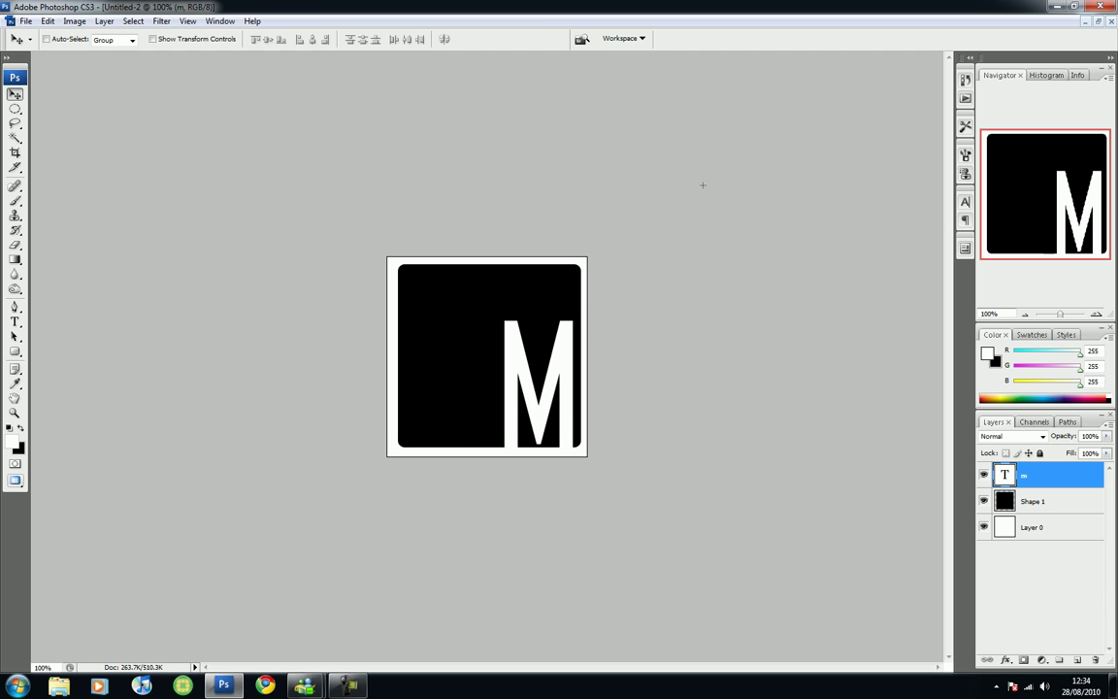
{"action": "key", "text": "shift+Left"}
{"action": "key", "text": "shift+Left"}
{"action": "key", "text": "shift+Left"}
{"action": "key", "text": "shift+Left"}
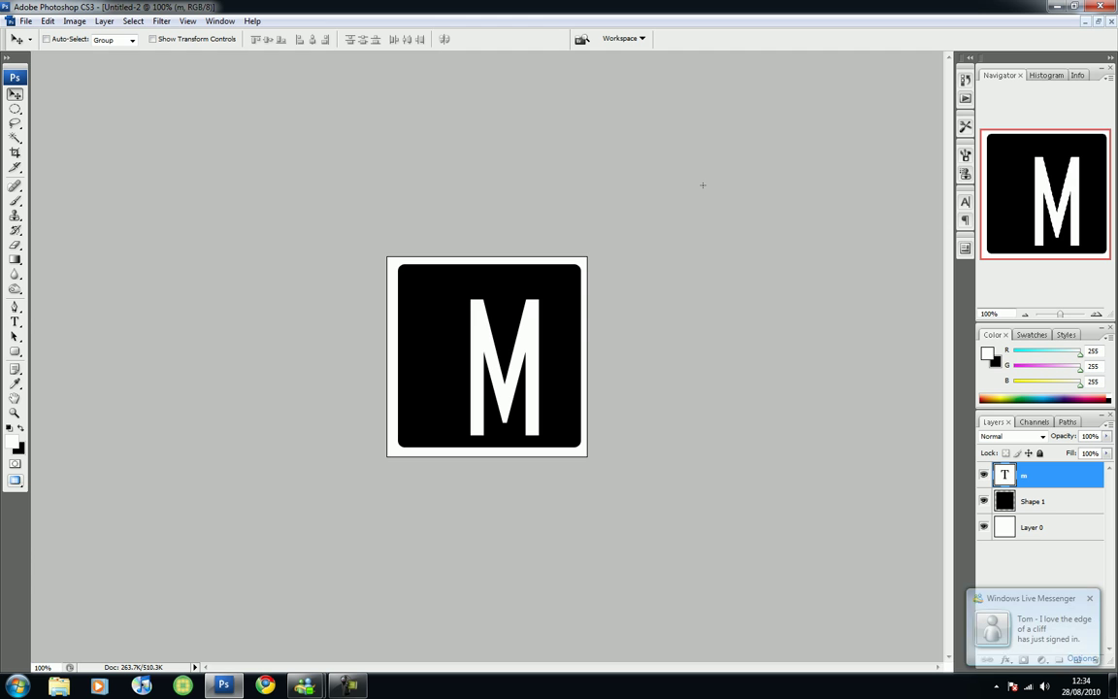
Rotate the M by -14.5 degrees with Free Transform and apply the transformation
{"action": "key", "text": "ctrl+t"}
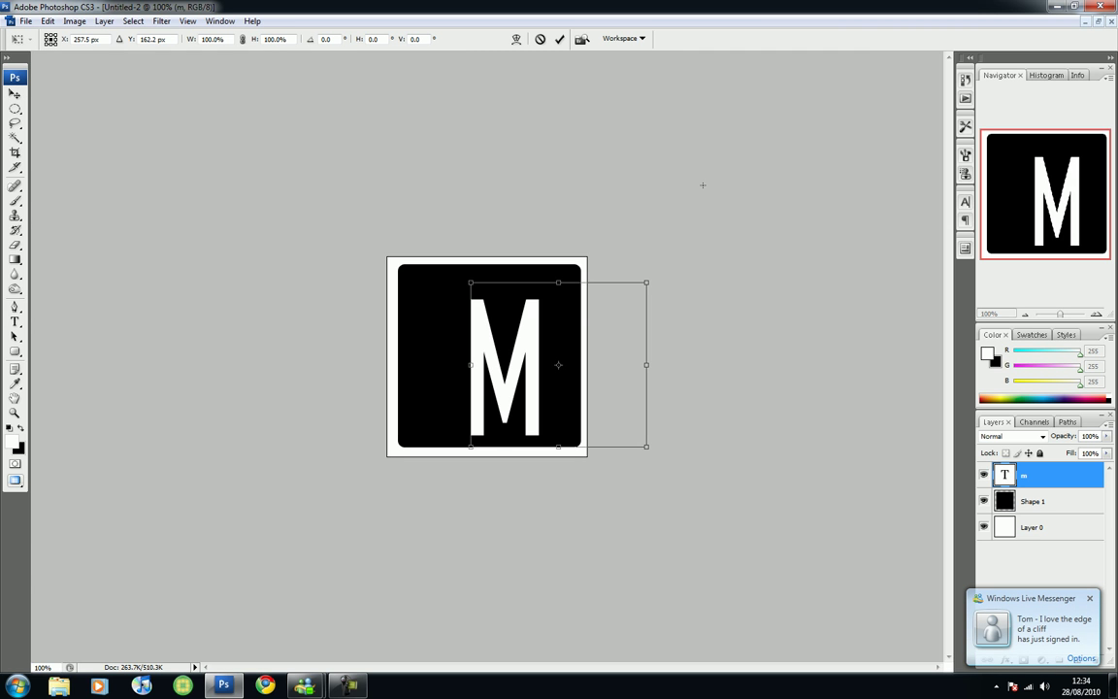
{"action": "left_click_drag", "start_coordinate": [702, 185], "coordinate": [653, 155]}
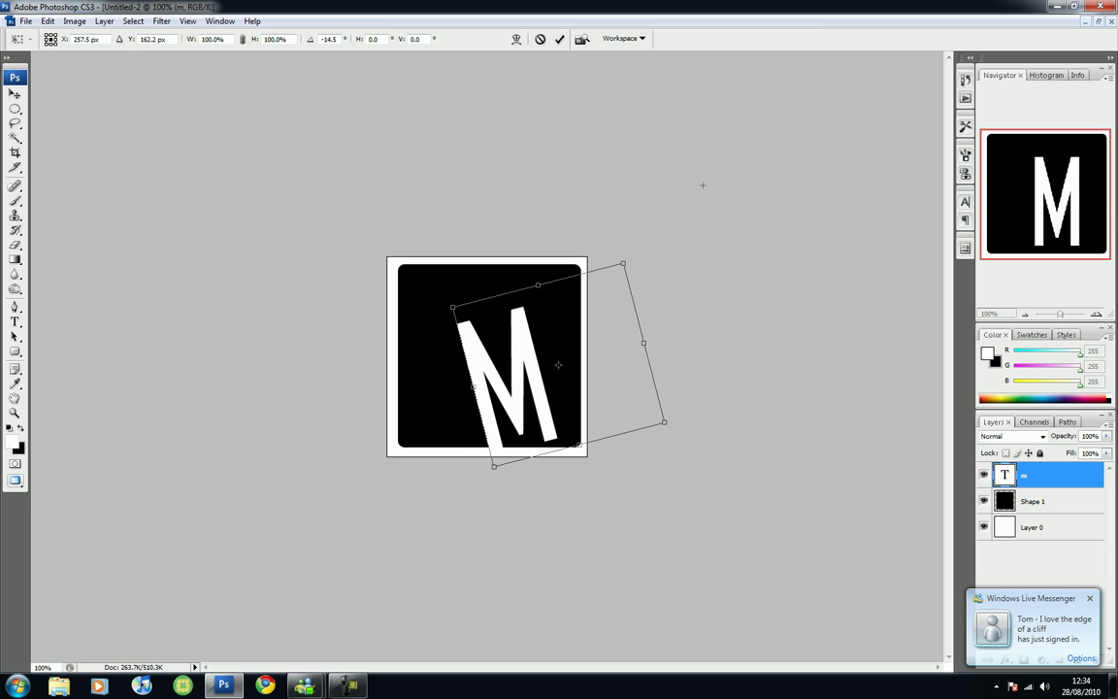
{"action": "key", "text": "v"}
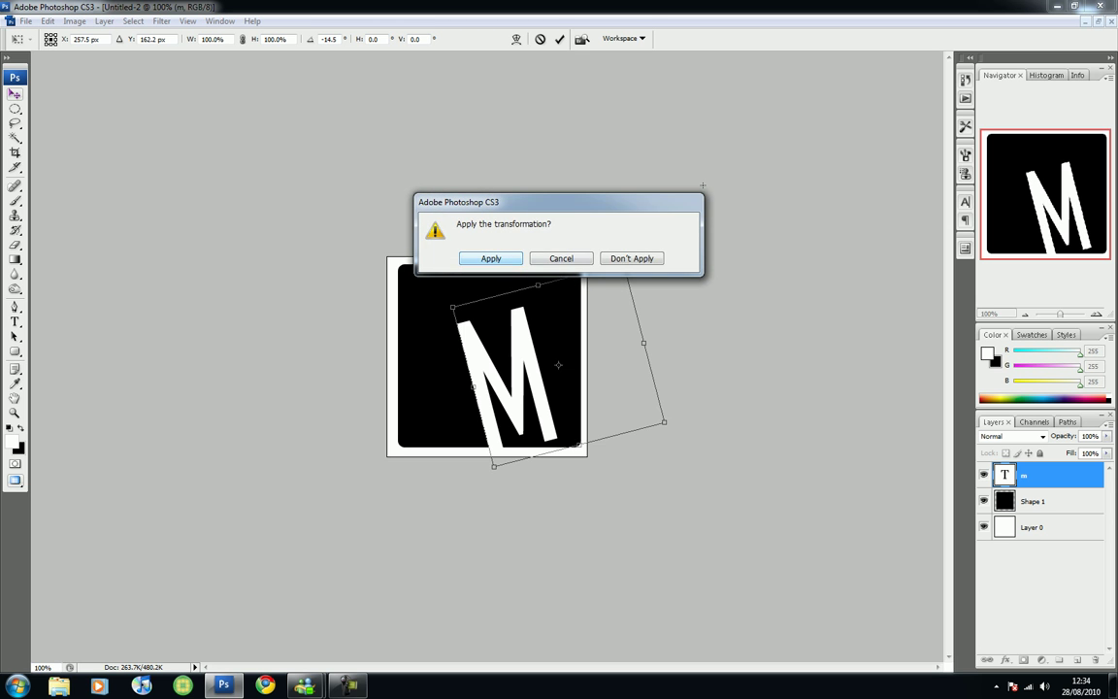
{"action": "key", "text": "Return"}
Move the tilted M into the black square's lower-right corner so its right leg runs over the square's edge
{"action": "key", "text": "shift+Right"}
{"action": "key", "text": "shift+Right"}
{"action": "key", "text": "shift+Right"}
{"action": "key", "text": "Right"}
{"action": "key", "text": "Right"}
{"action": "key", "text": "Right"}
{"action": "key", "text": "Right"}
{"action": "key", "text": "Right"}
{"action": "key", "text": "Right"}
{"action": "key", "text": "Right"}
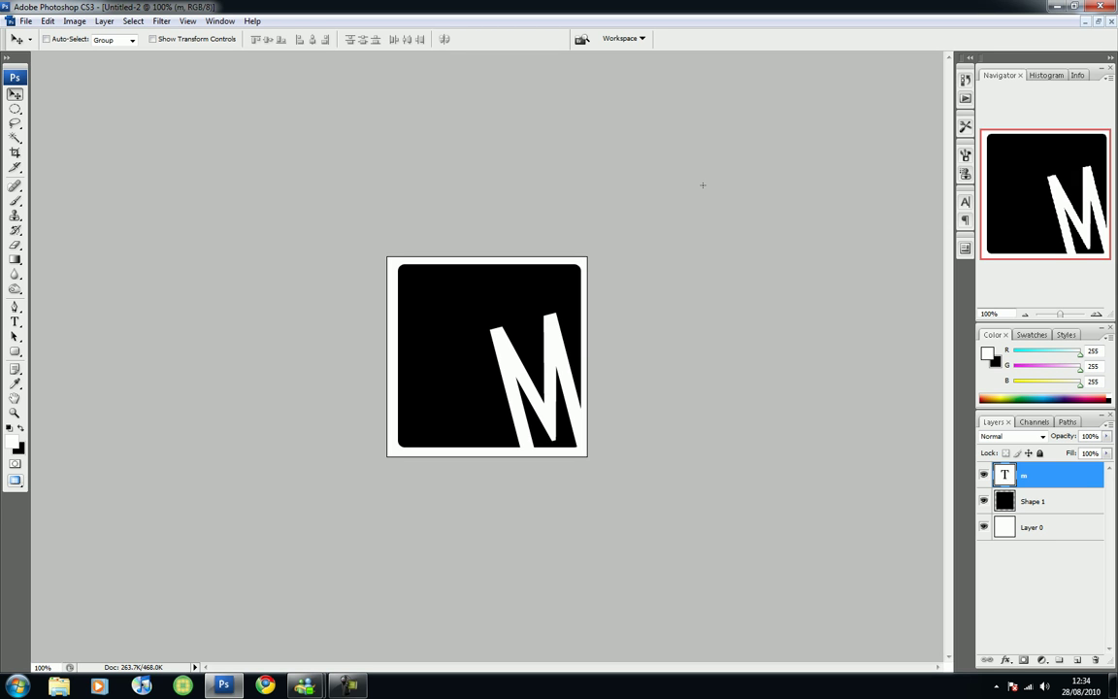
{"action": "left_click", "coordinate": [1105, 436]}
{"action": "mouse_move", "coordinate": [1105, 448]}
{"action": "left_mouse_down"}
{"action": "mouse_move", "coordinate": [1038, 448]}
{"action": "mouse_move", "coordinate": [1106, 449]}
{"action": "left_mouse_up"}
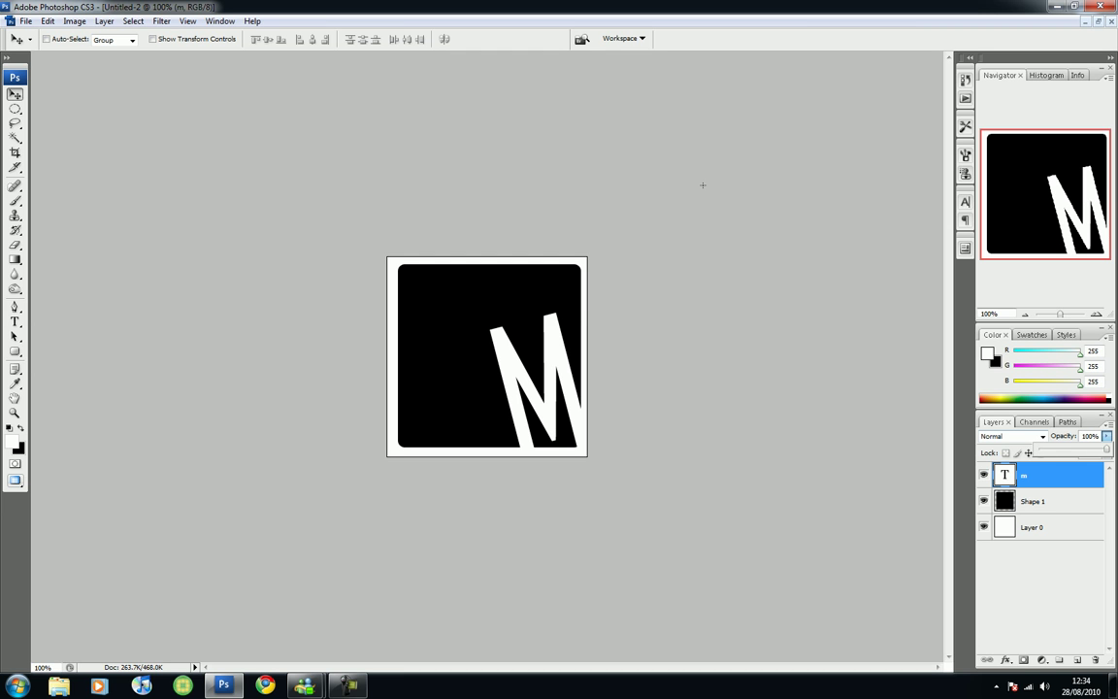
{"action": "key", "text": "Return"}
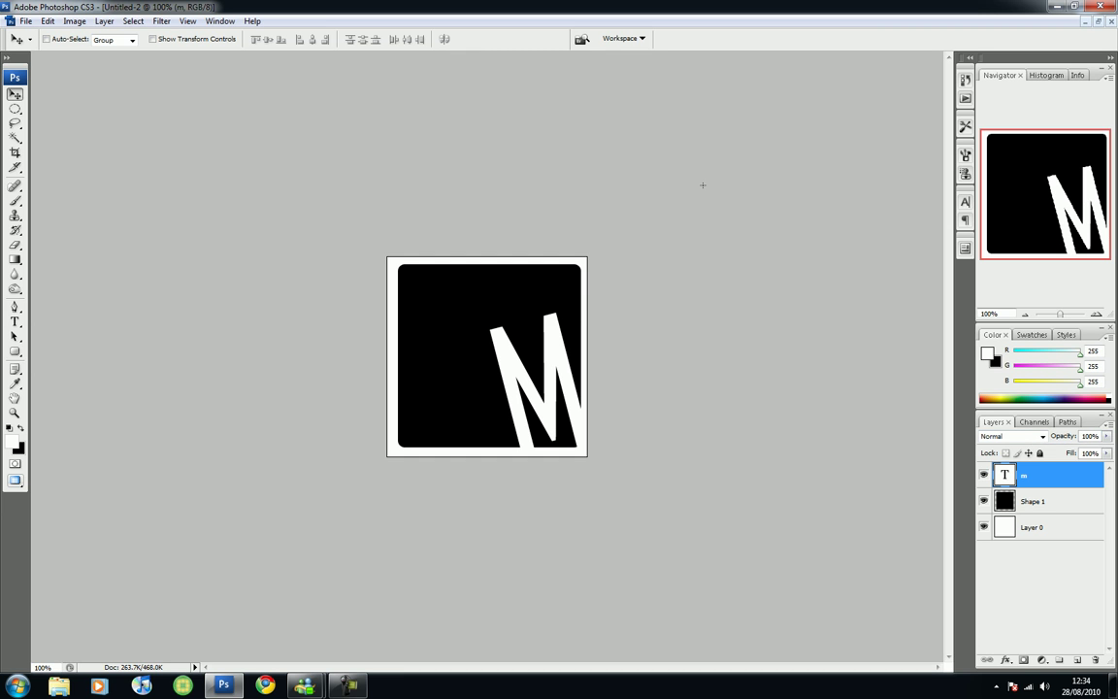
Rasterize the M text layer and merge it with the black rounded square's layer
{"action": "right_click", "coordinate": [1034, 473]}
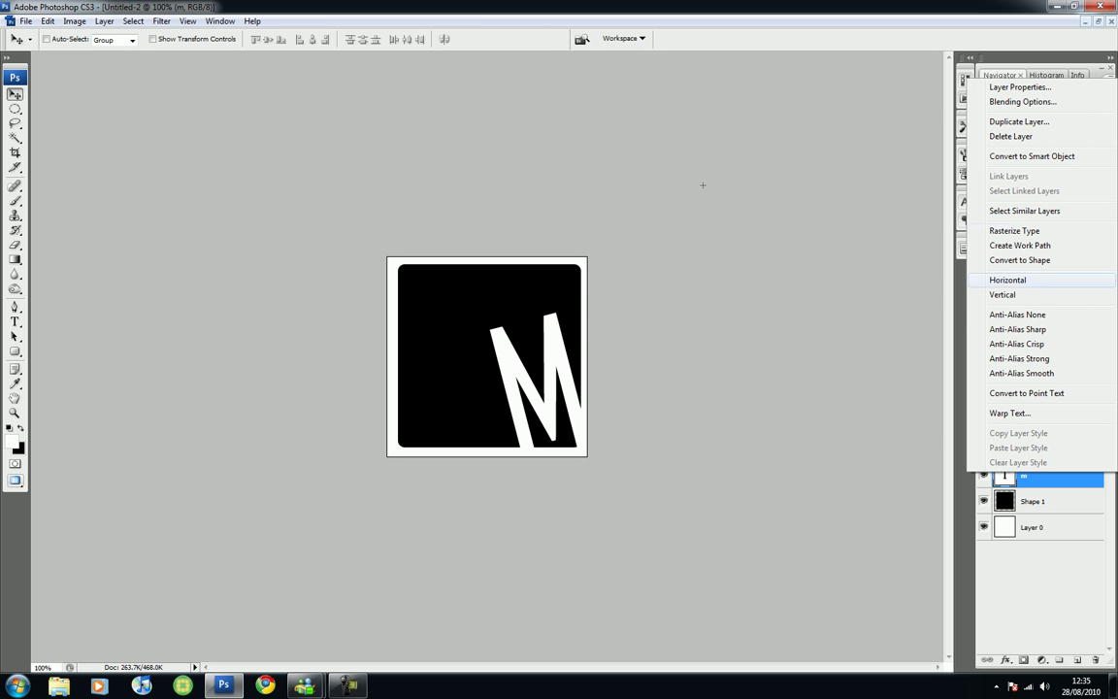
{"action": "left_click", "coordinate": [1014, 230]}
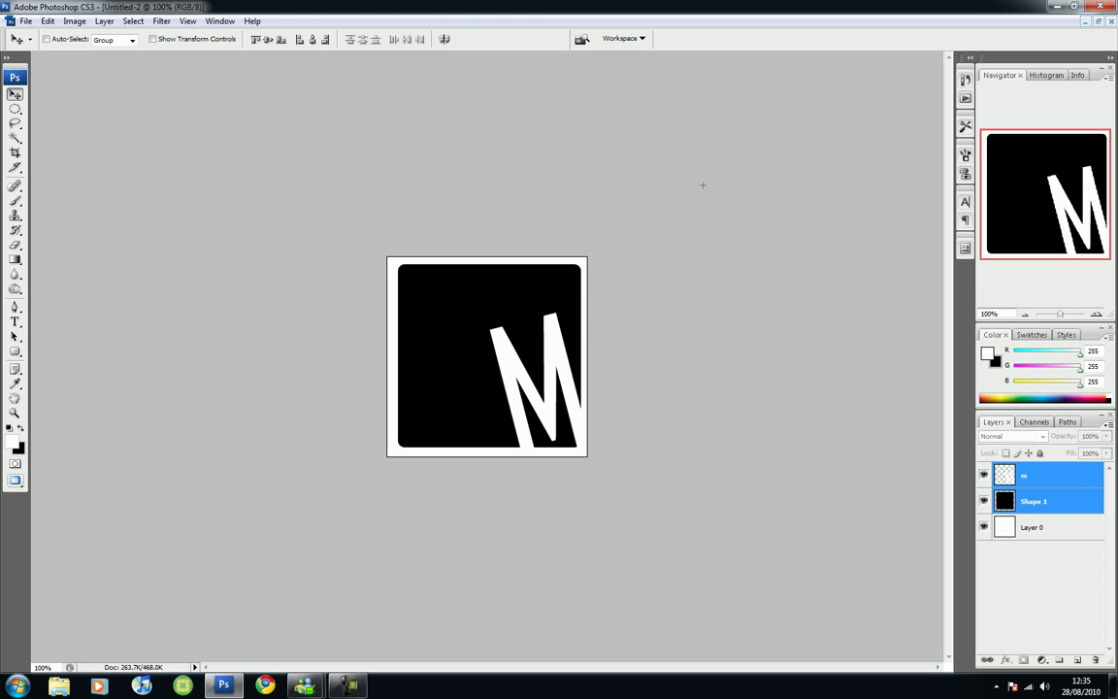
{"action": "right_click", "coordinate": [1028, 475]}
{"action": "left_click", "coordinate": [1010, 433]}
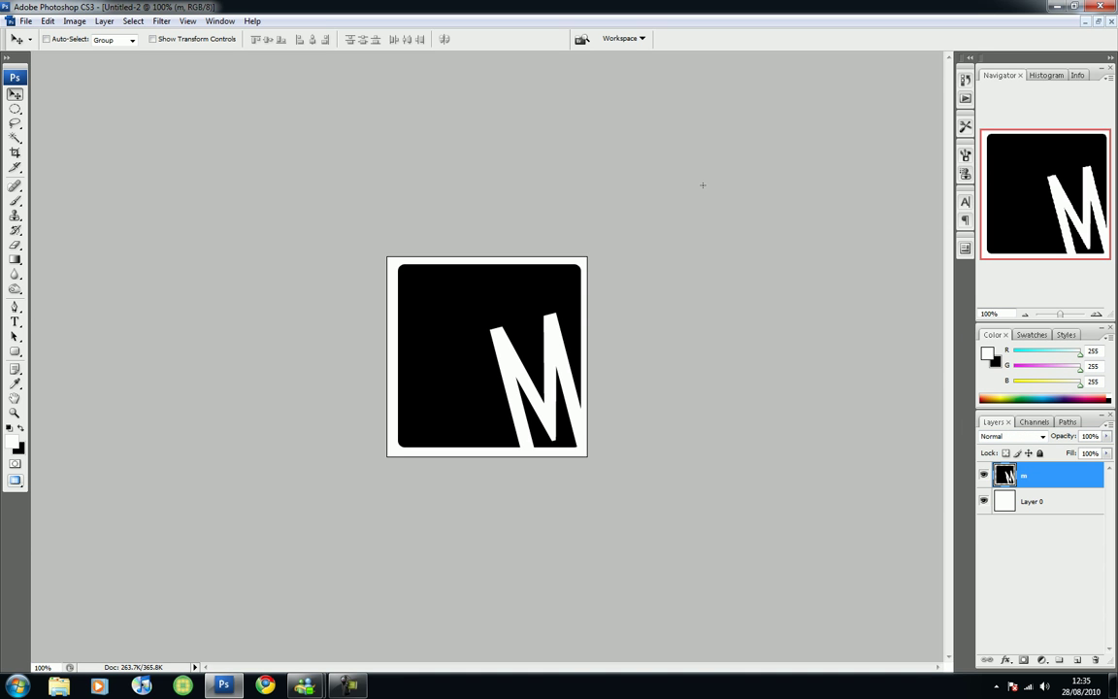
{"action": "right_click", "coordinate": [1013, 474]}
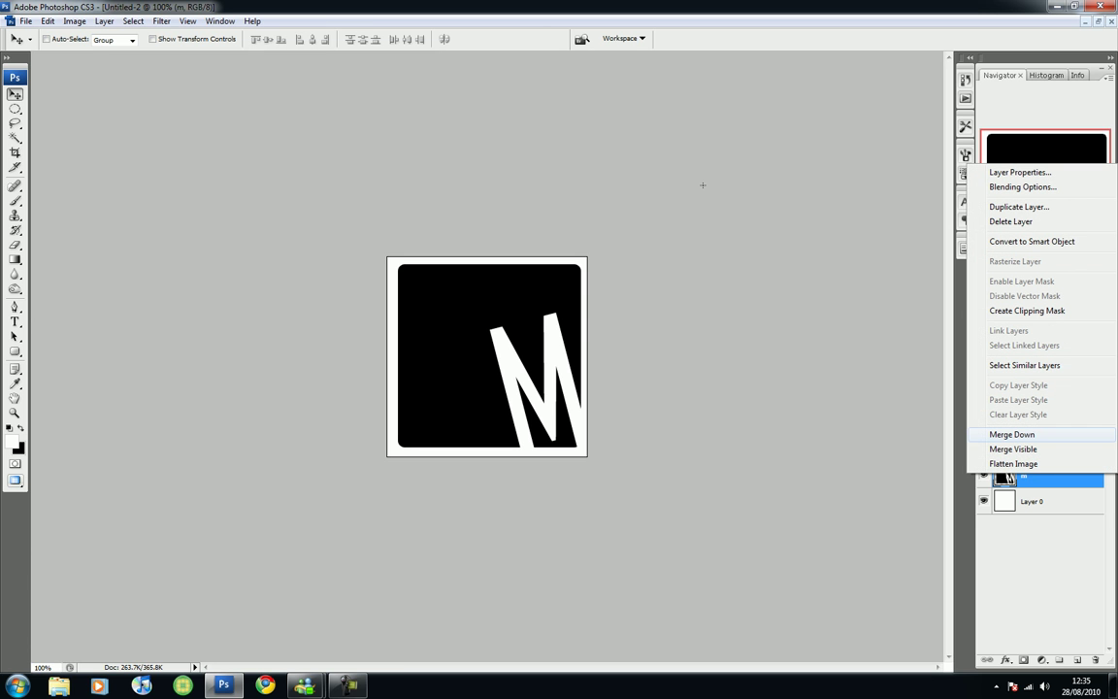
{"action": "key", "text": "Escape"}
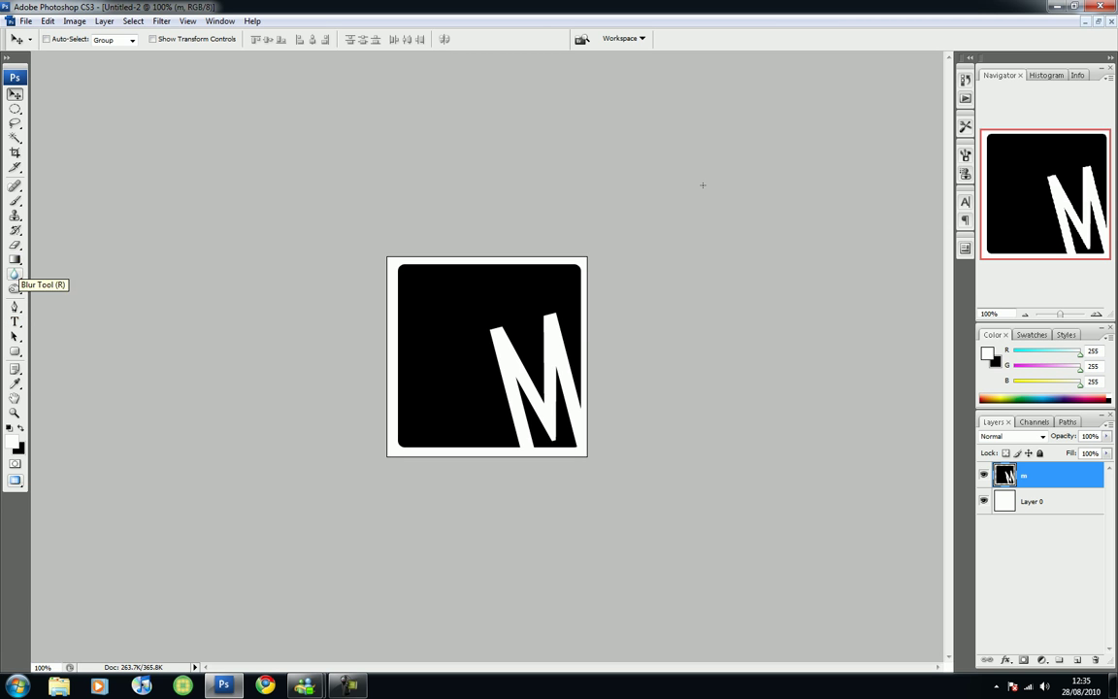
Erase the white M from the merged layer with the Magic Eraser
{"action": "left_click", "coordinate": [15, 244]}
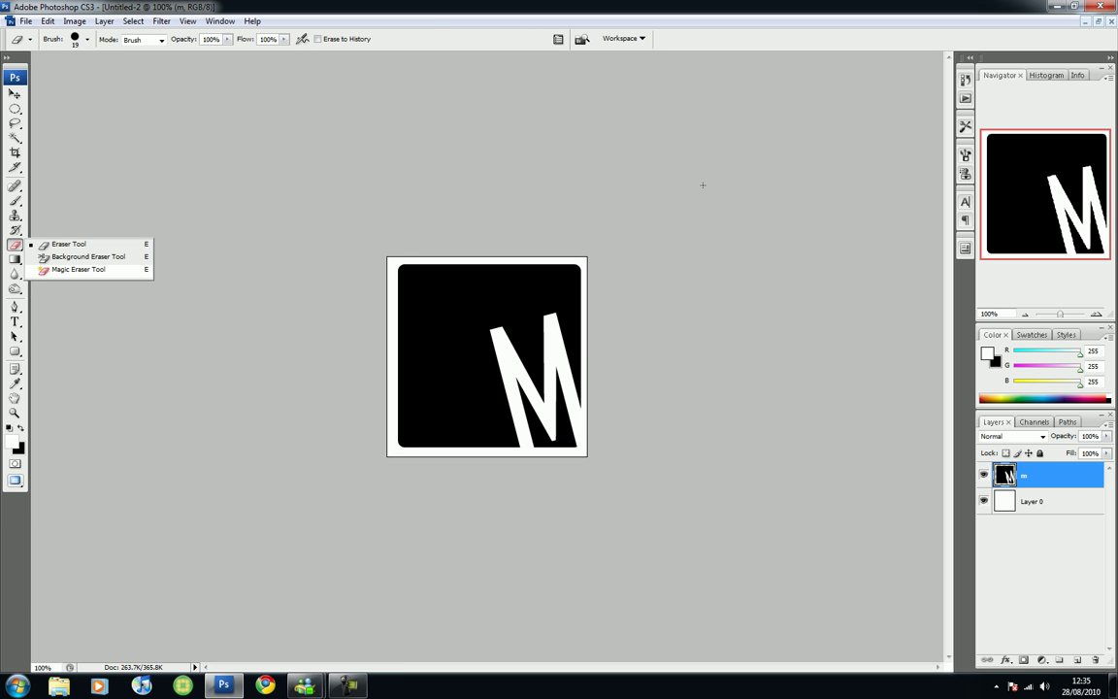
{"action": "left_click", "coordinate": [78, 269]}
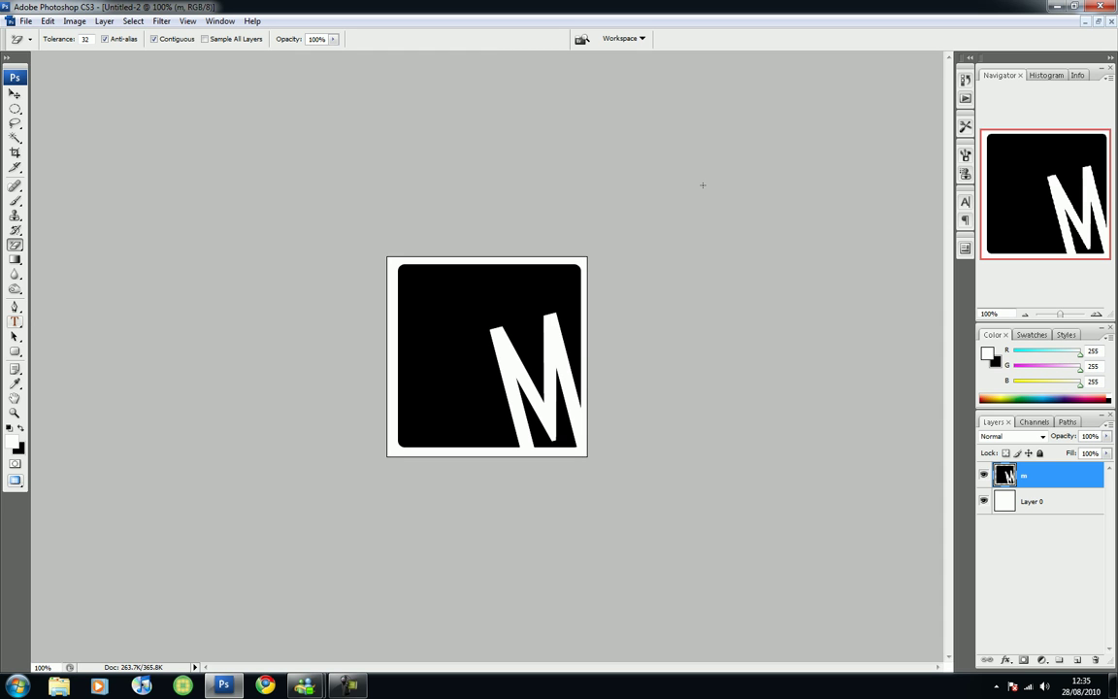
Add the white text DESIGNS at 91 pt in NFL Chargers 2007 across the upper part of the square
{"action": "key", "text": "t"}
{"action": "left_click_drag", "start_coordinate": [419, 264], "coordinate": [744, 376]}
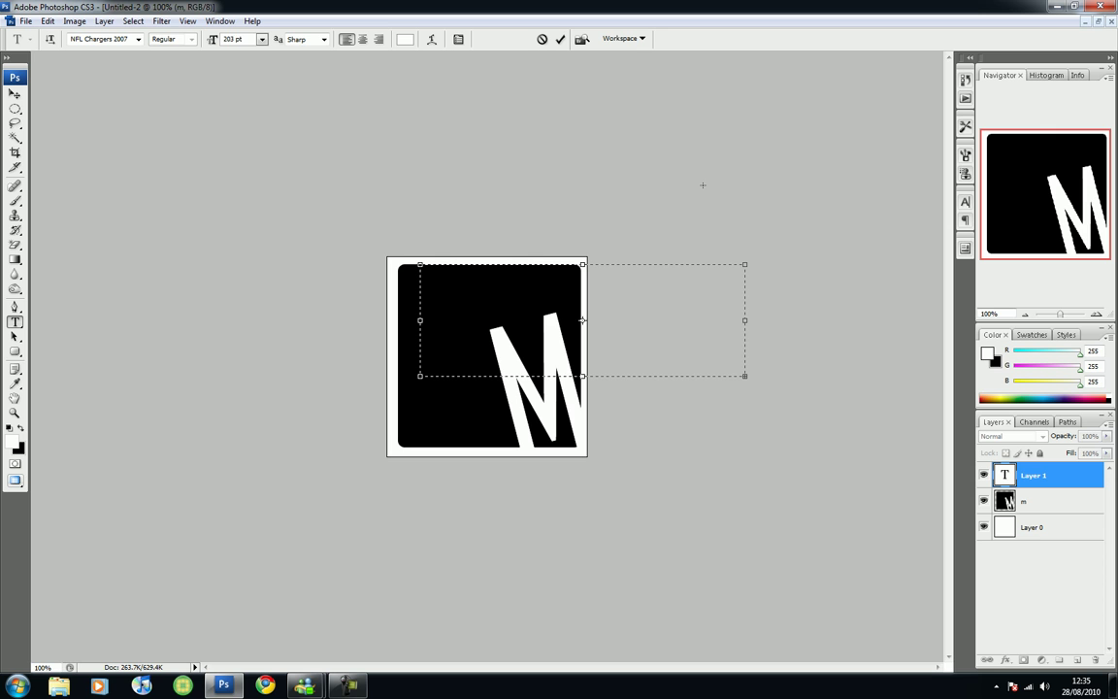
{"action": "type", "text": "DESIG"}
{"action": "left_click_drag", "start_coordinate": [679, 321], "coordinate": [417, 318]}
{"action": "left_click_drag", "start_coordinate": [213, 39], "coordinate": [149, 39]}
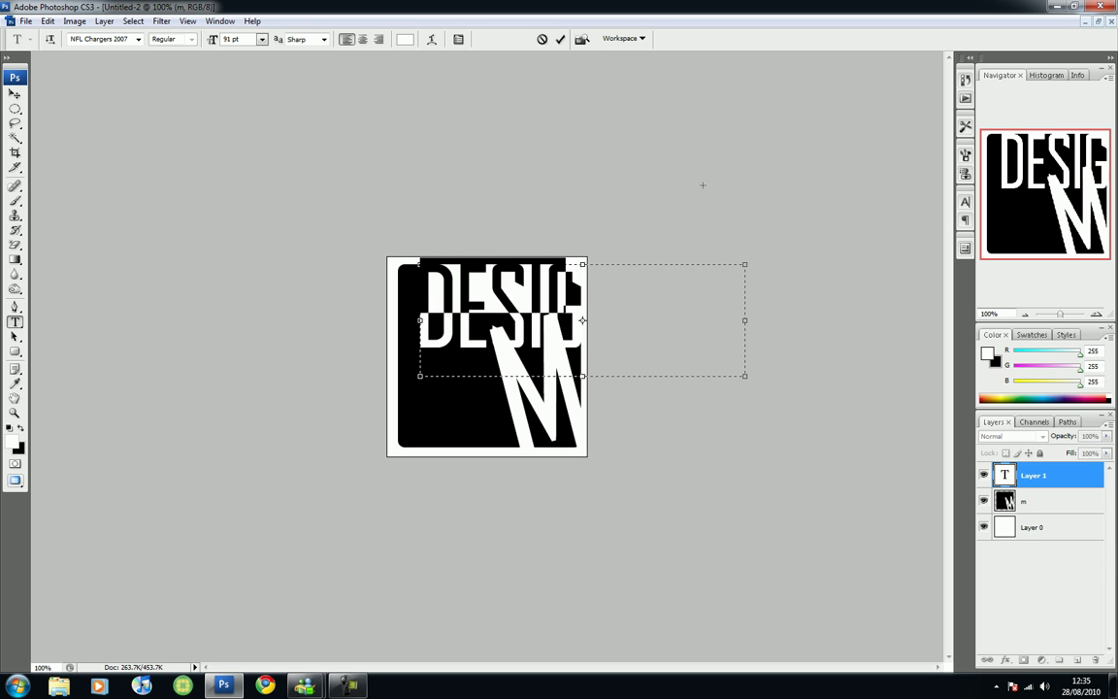
{"action": "type", "text": "NS"}
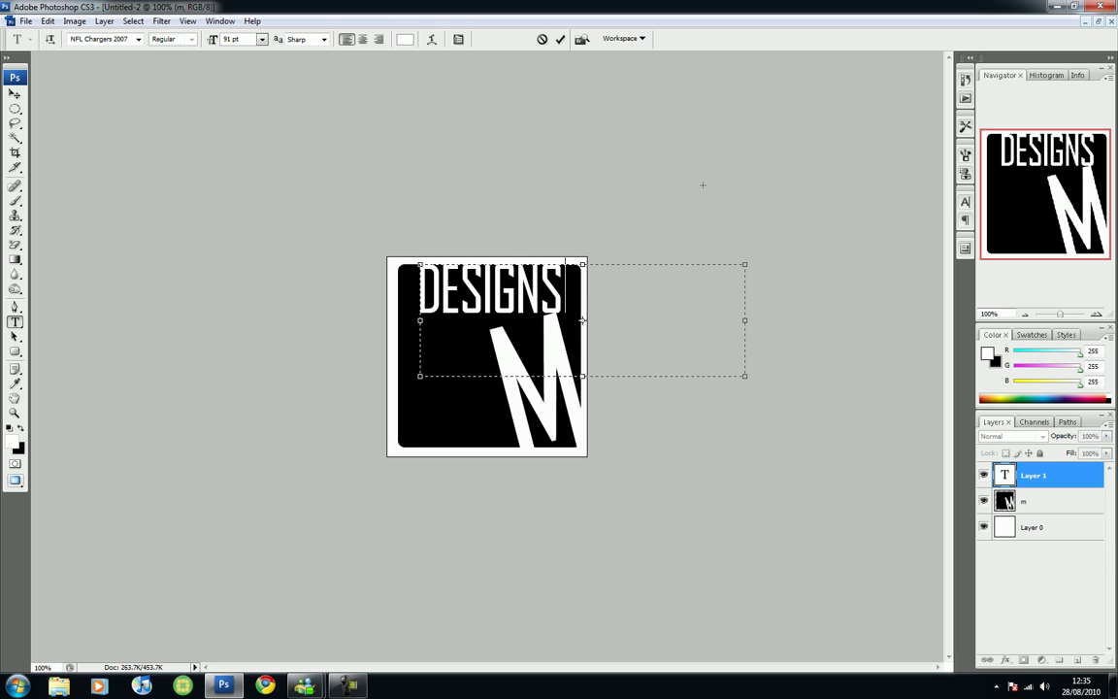
Rotate the DESIGNS text box so the word reads upward at the same tilt as the M, and commit it
{"action": "left_click_drag", "start_coordinate": [750, 379], "coordinate": [595, 144]}
{"action": "left_click_drag", "start_coordinate": [703, 186], "coordinate": [703, 185]}
{"action": "left_click", "coordinate": [14, 94]}
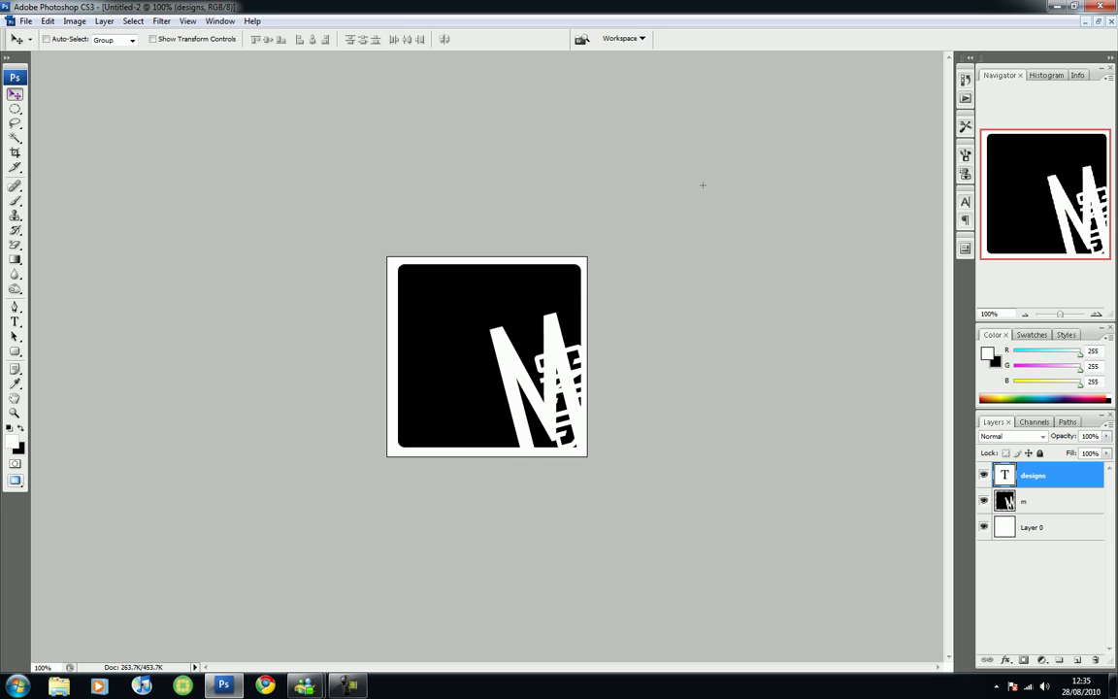
Move the DESIGNS text left until it stands just beside the M's left leg
{"action": "key", "text": "shift+Left"}
{"action": "key", "text": "shift+Left"}
{"action": "key", "text": "shift+Left"}
{"action": "key", "text": "shift+Left"}
{"action": "key", "text": "shift+Left"}
{"action": "key", "text": "shift+Left"}
{"action": "key", "text": "shift+Left"}
{"action": "key", "text": "shift+Left"}
{"action": "key", "text": "shift+Left"}
{"action": "key", "text": "shift+Left"}
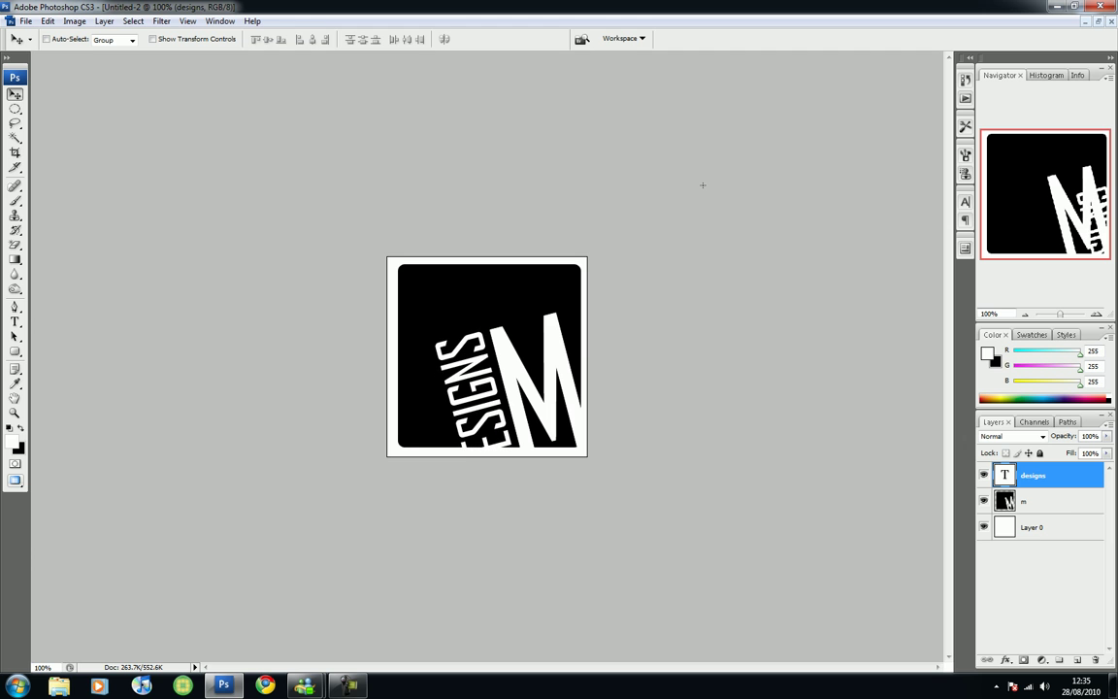
Reduce the whole DESIGNS text to 76 pt and commit the change
{"action": "key", "text": "t"}
{"action": "key", "text": "Return"}
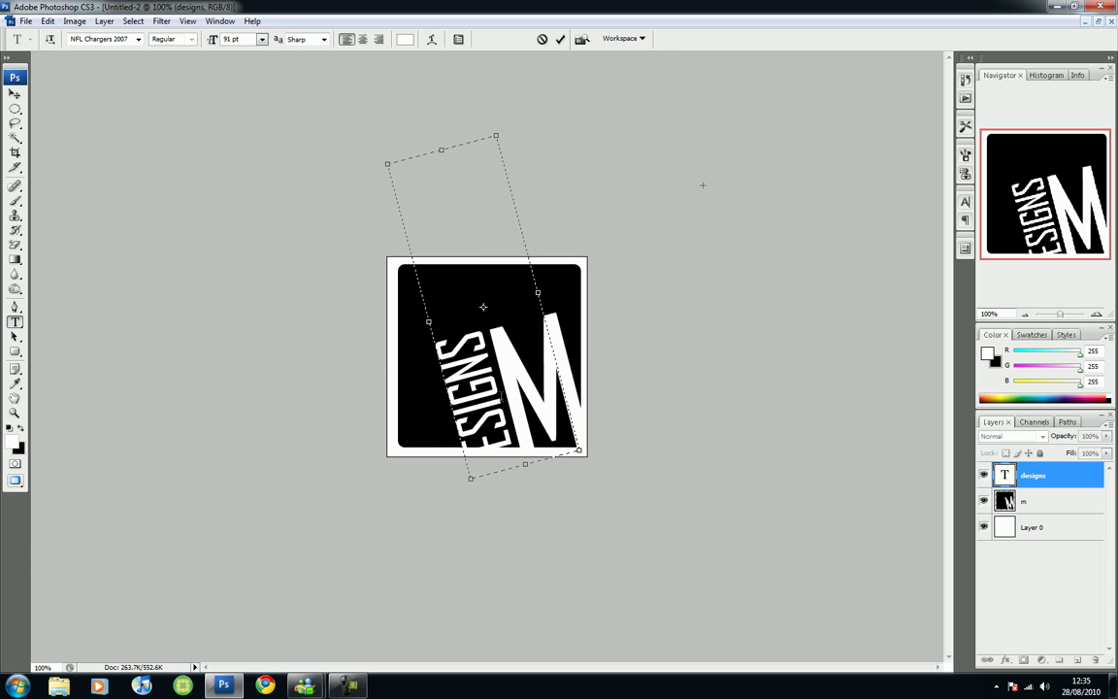
{"action": "key", "text": "ctrl+a"}
{"action": "key", "text": "ctrl+shift+comma"}
{"action": "key", "text": "ctrl+shift+comma"}
{"action": "key", "text": "ctrl+shift+comma"}
{"action": "key", "text": "ctrl+shift+comma"}
{"action": "key", "text": "ctrl+shift+comma"}
{"action": "key", "text": "ctrl+shift+comma"}
{"action": "key", "text": "ctrl+shift+comma"}
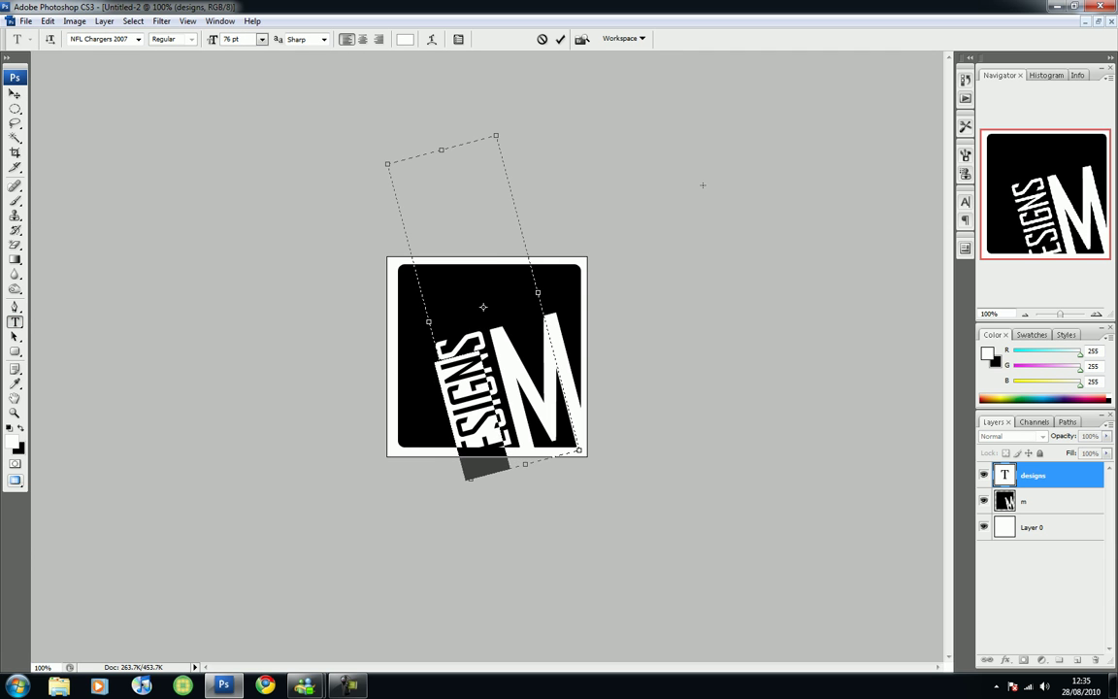
{"action": "key", "text": "ctrl+Return"}
Nudge the DESIGNS text upward along the M until its first letter sits at the square's lower edge
{"action": "key", "text": "Up"}
{"action": "key", "text": "Up"}
{"action": "key", "text": "Up"}
{"action": "key", "text": "Up"}
{"action": "key", "text": "Up"}
{"action": "key", "text": "Up"}
{"action": "key", "text": "Up"}
{"action": "key", "text": "Up"}
{"action": "key", "text": "Up"}
{"action": "key", "text": "Up"}
{"action": "key", "text": "Up"}
{"action": "key", "text": "Up"}
{"action": "key", "text": "Up"}
{"action": "key", "text": "Up"}
{"action": "key", "text": "Up"}
{"action": "key", "text": "Up"}
{"action": "key", "text": "Up"}
{"action": "key", "text": "Up"}
{"action": "key", "text": "Up"}
{"action": "key", "text": "Up"}
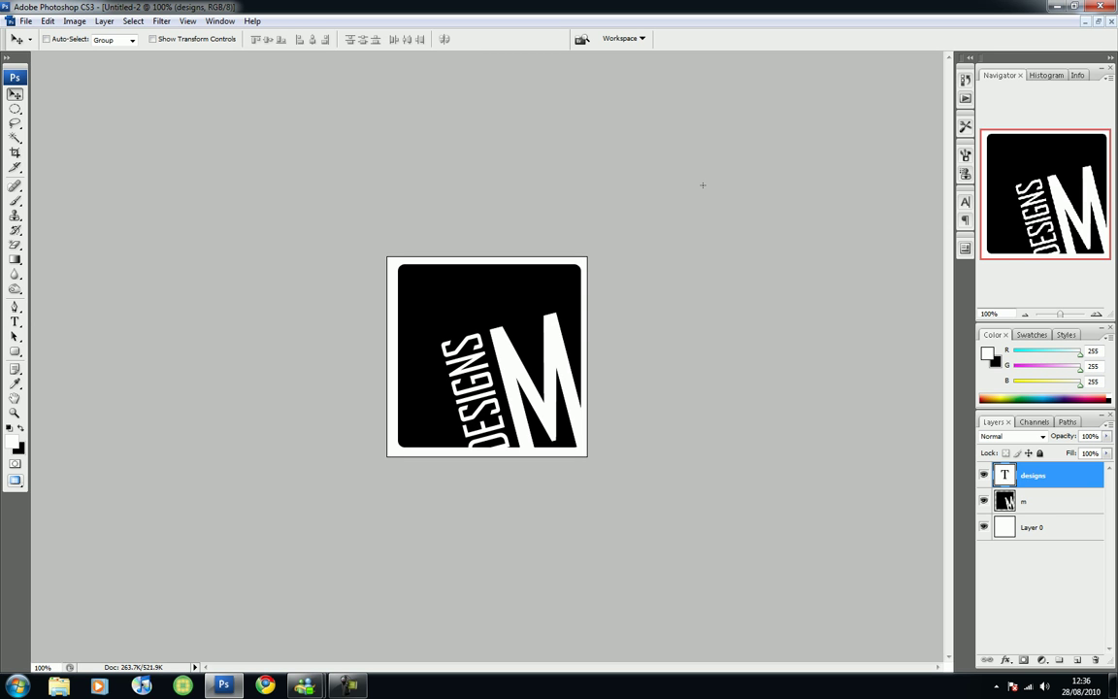
Rasterize the DESIGNS text layer and merge it with the layer holding the square and M
{"action": "right_click", "coordinate": [1047, 473]}
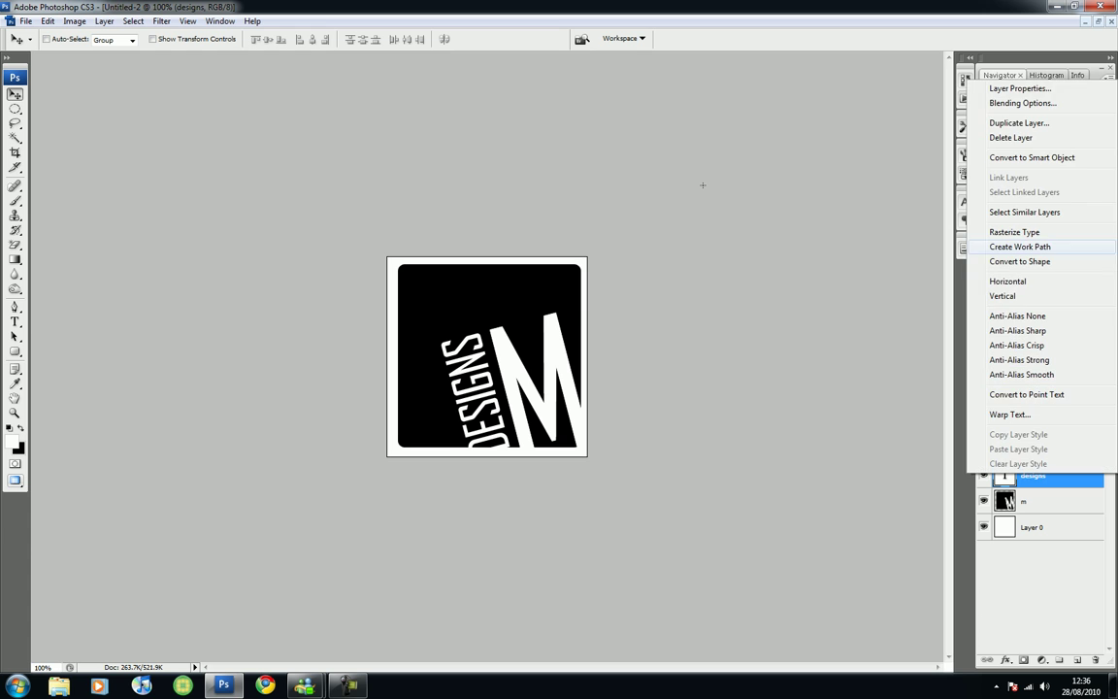
{"action": "left_click", "coordinate": [703, 185]}
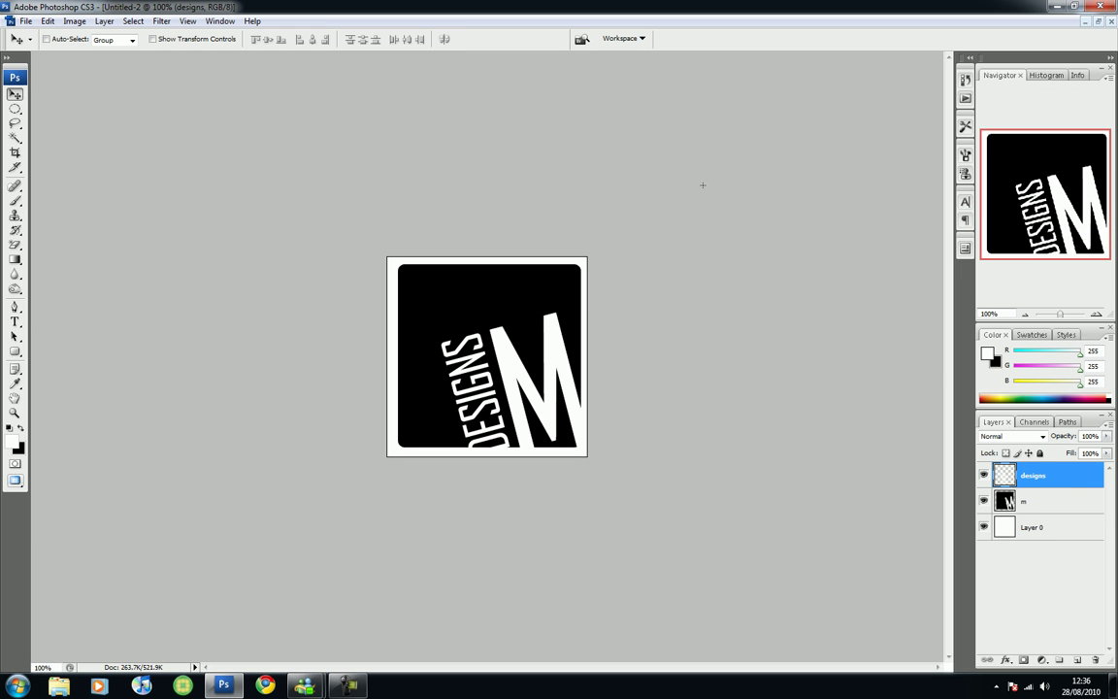
{"action": "key", "text": "shift+alt+bracketleft"}
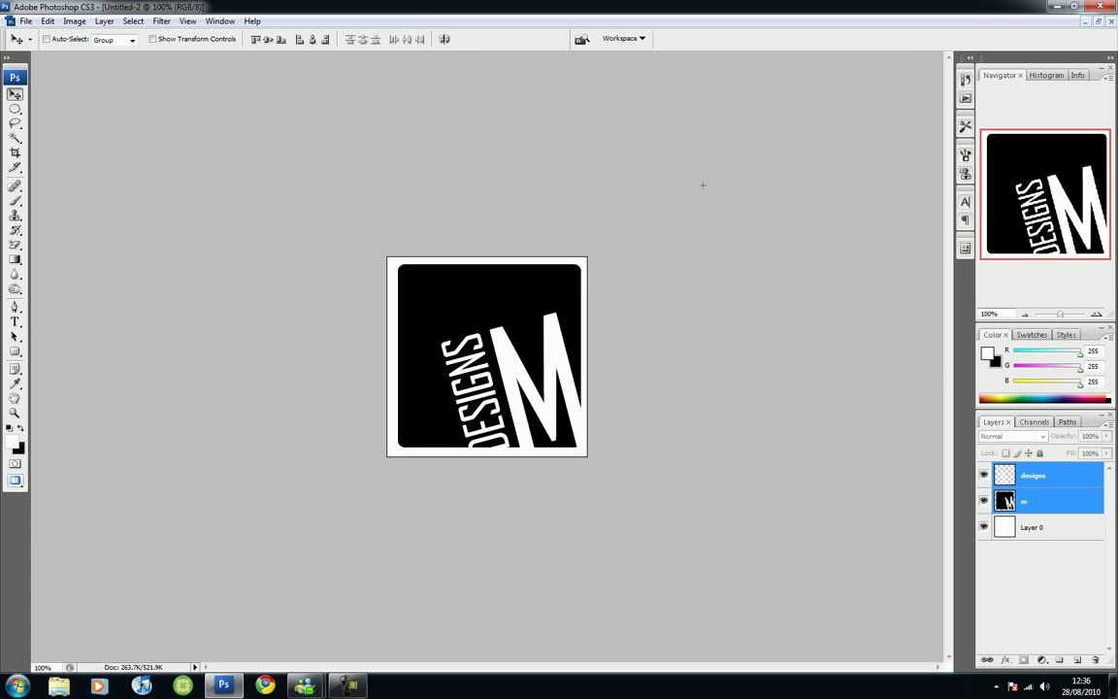
{"action": "right_click", "coordinate": [1047, 482]}
{"action": "left_click", "coordinate": [1019, 443]}
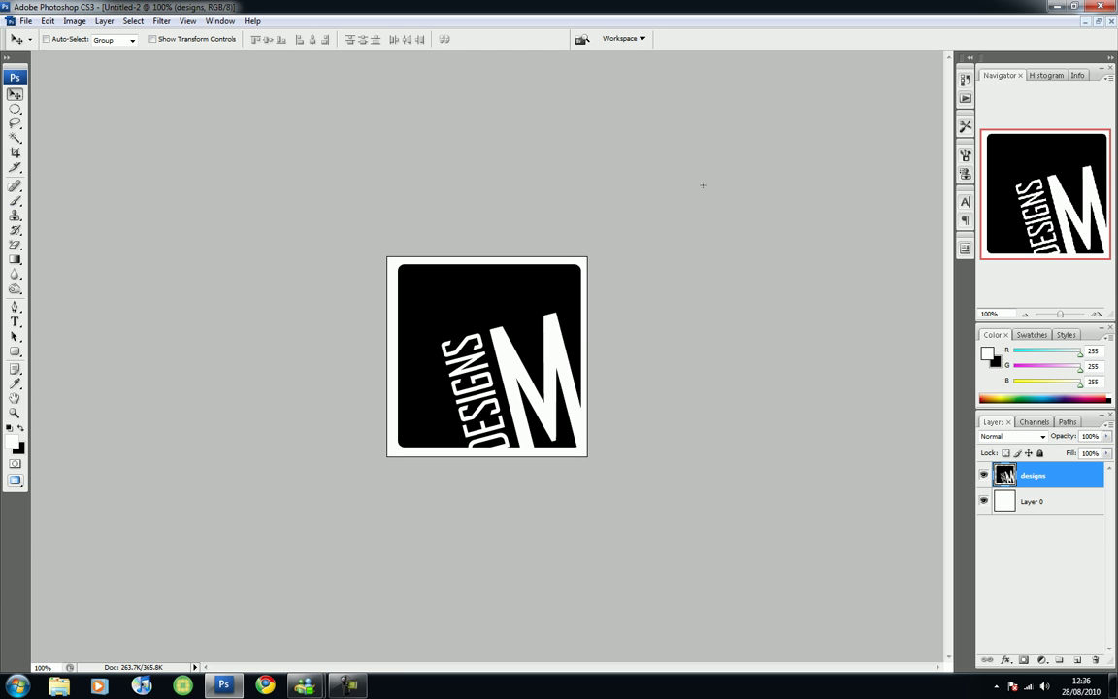
Erase the white DESIGNS letters from the merged layer with the Magic Eraser
{"action": "left_click", "coordinate": [15, 242]}
{"action": "key", "text": "shift+e"}
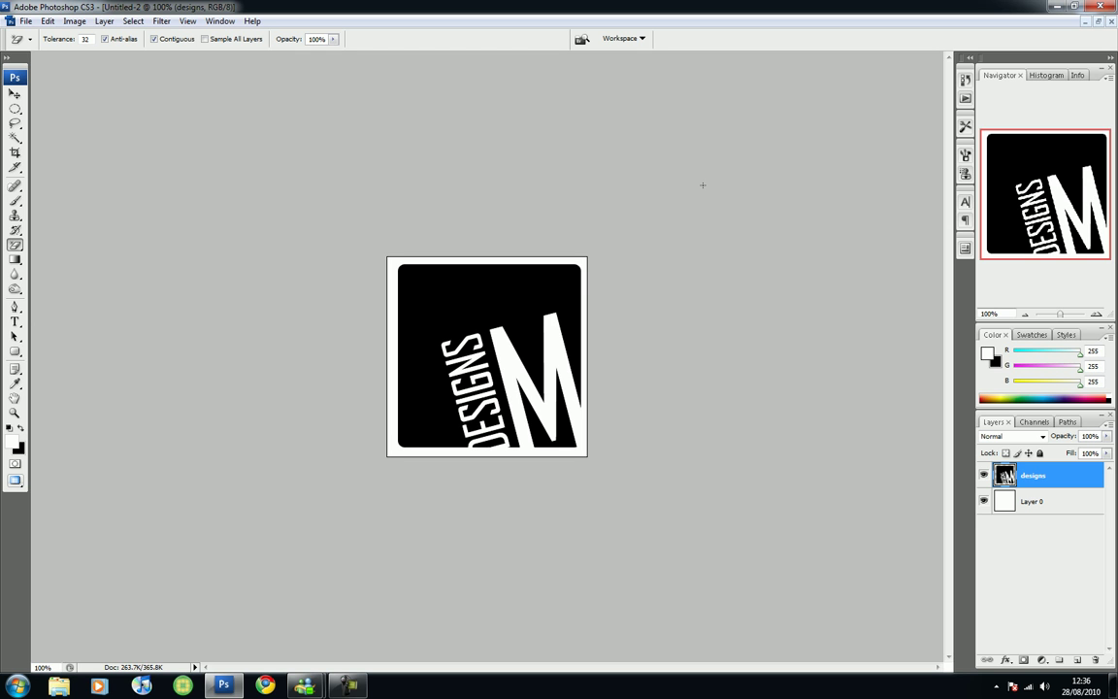
{"action": "left_click", "coordinate": [1058, 501]}
{"action": "double_click", "coordinate": [1057, 475]}
{"action": "left_click", "coordinate": [701, 328]}
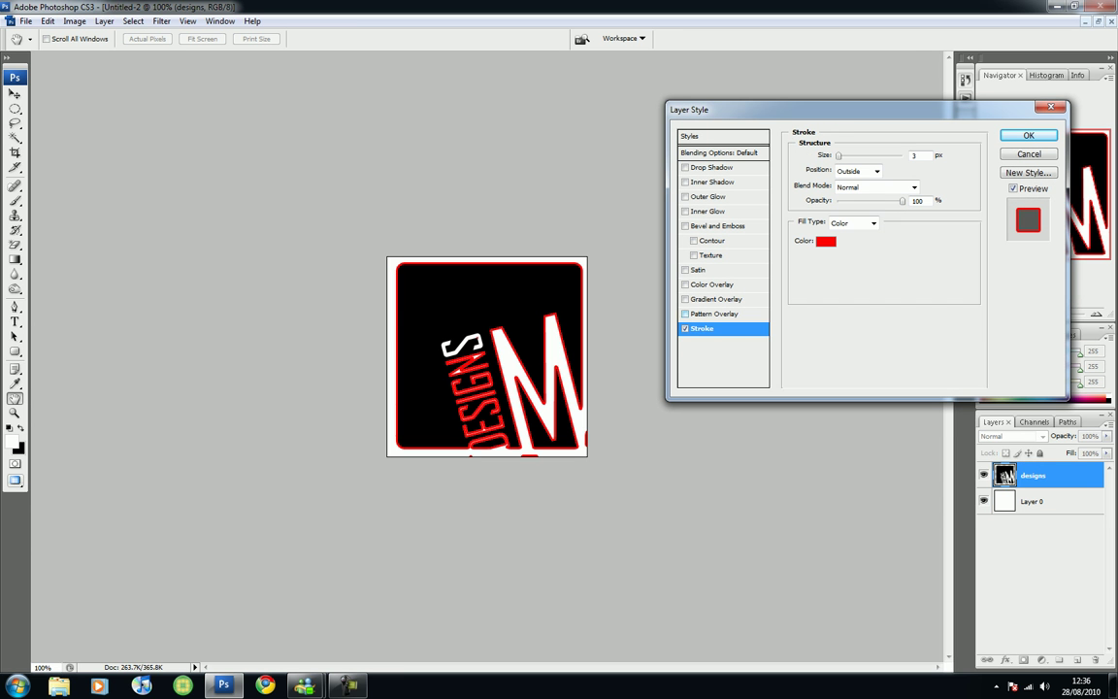
{"action": "left_click", "coordinate": [826, 241]}
{"action": "left_click", "coordinate": [801, 300]}
{"action": "mouse_move", "coordinate": [801, 300]}
{"action": "left_mouse_down"}
{"action": "mouse_move", "coordinate": [744, 295]}
{"action": "mouse_move", "coordinate": [744, 464]}
{"action": "mouse_move", "coordinate": [914, 295]}
{"action": "left_mouse_up"}
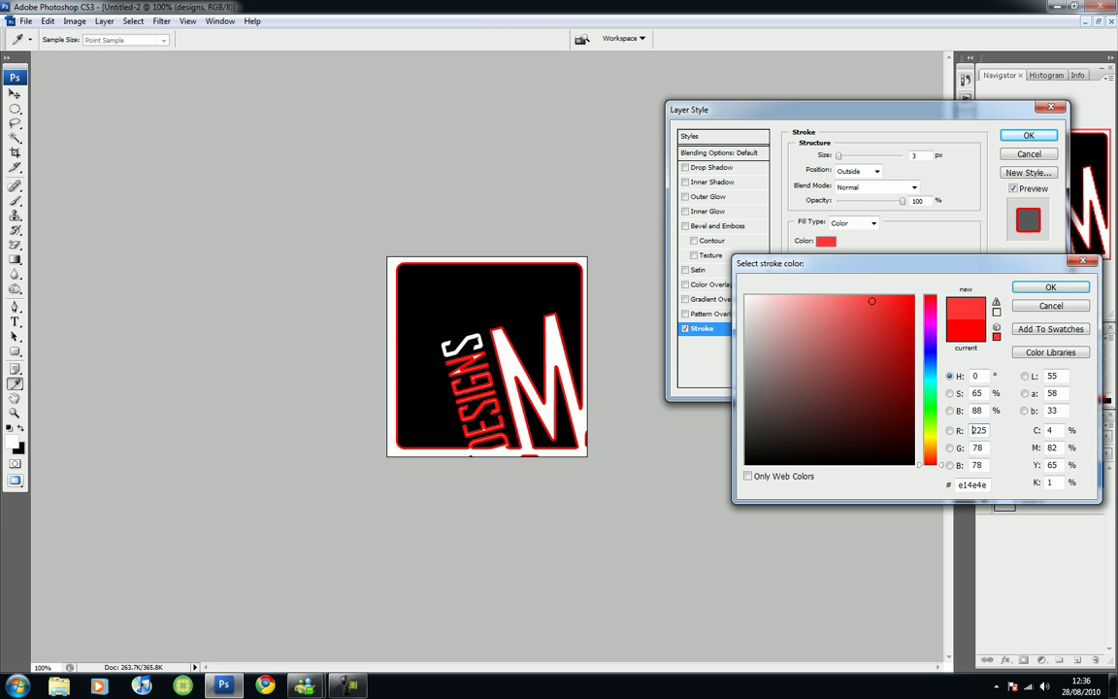
{"action": "key", "text": "Return"}
{"action": "type", "text": "1"}
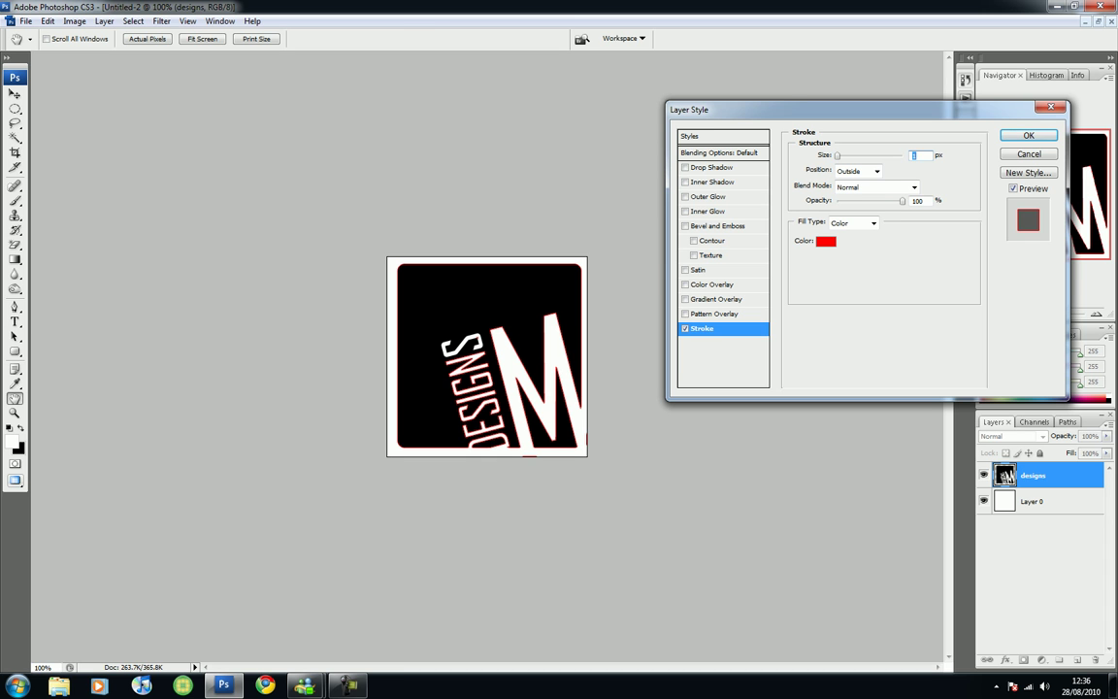
{"action": "key", "text": "Escape"}
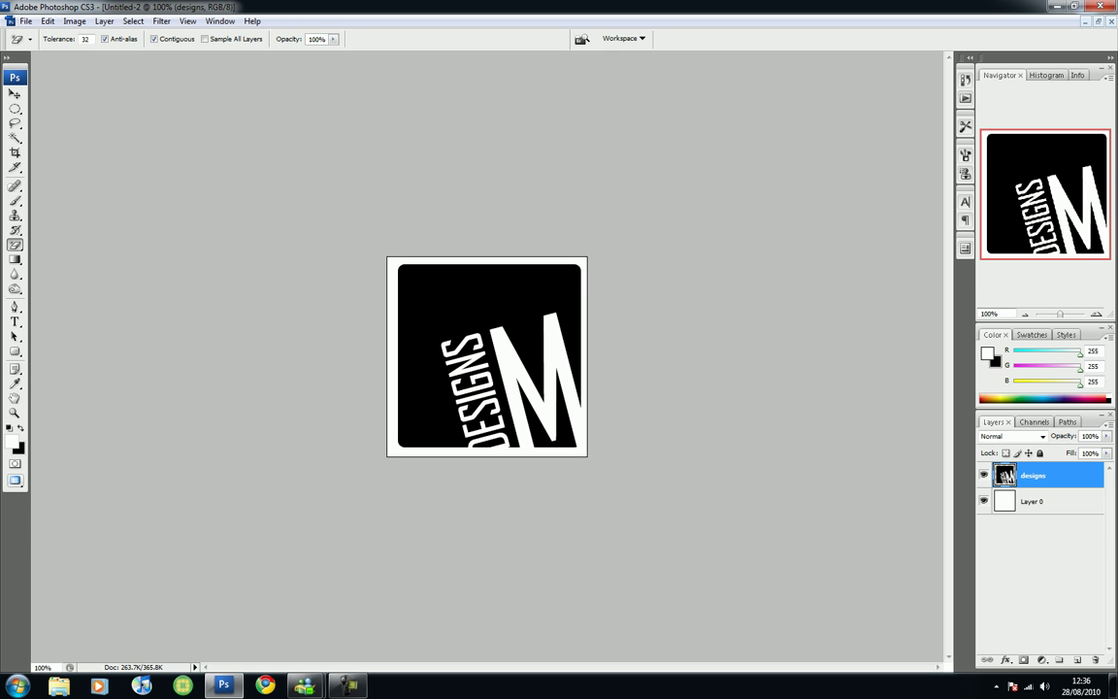
Add an outside stroke in red ff0000 to the designs layer and set its size to 1 px
{"action": "right_click", "coordinate": [1052, 472]}
{"action": "key", "text": "Escape"}
{"action": "left_click", "coordinate": [718, 328]}
{"action": "left_click", "coordinate": [824, 240]}
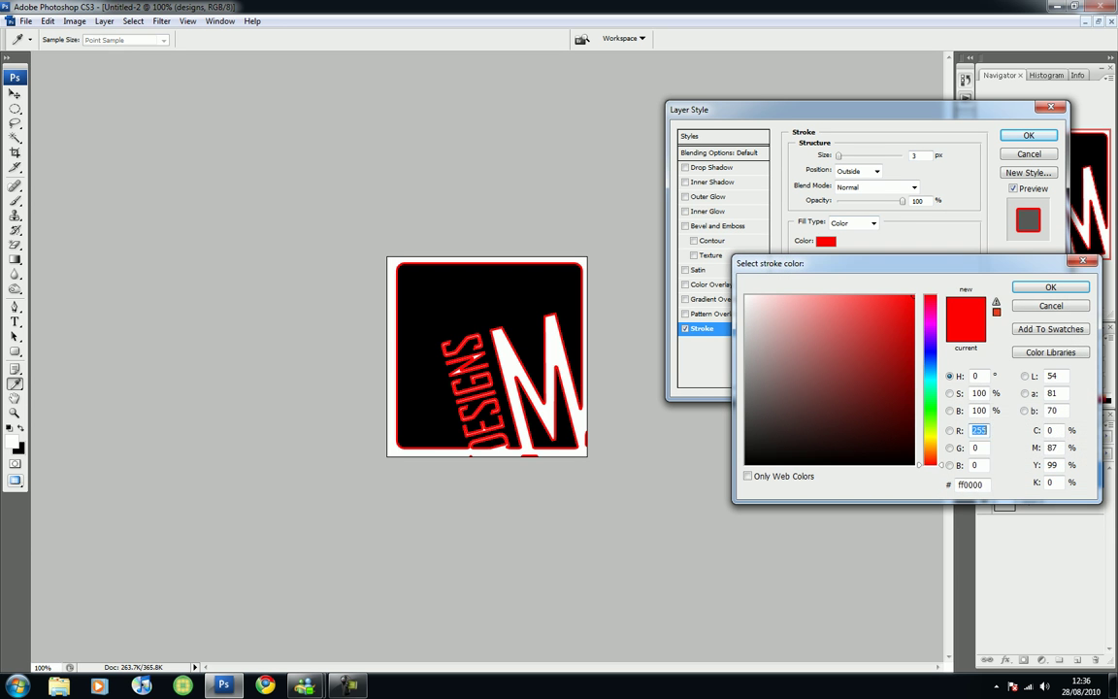
{"action": "key", "text": "Return"}
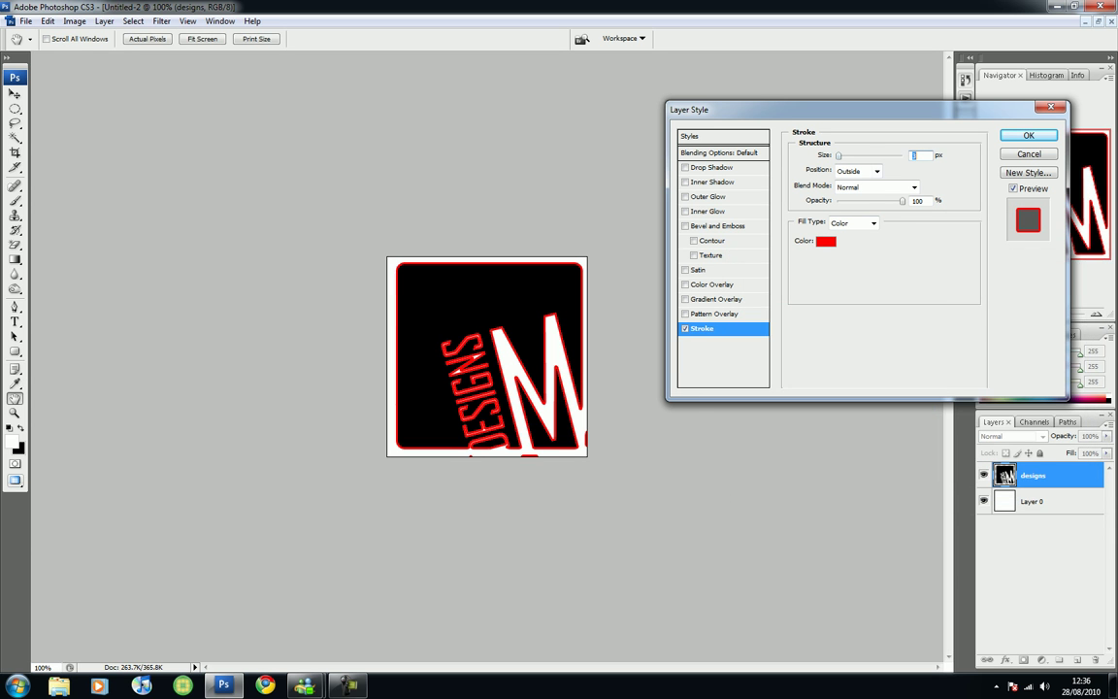
{"action": "key", "text": "Down"}
{"action": "key", "text": "Down"}
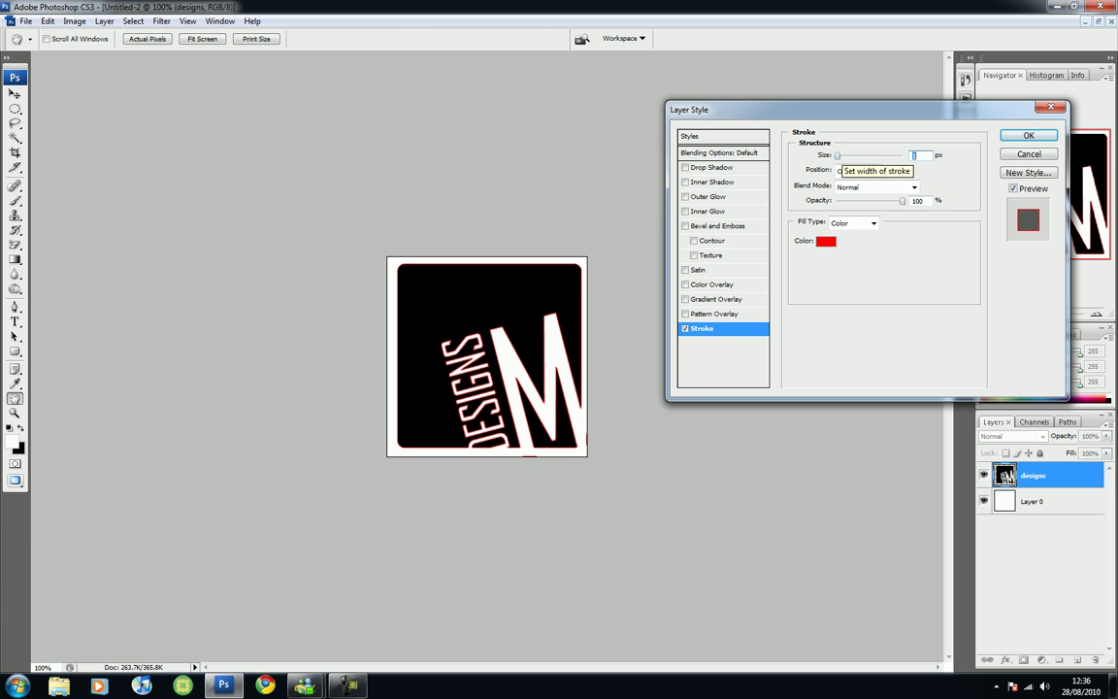
Try a thicker 6 px stroke on the designs layer and return the size to 1 px
{"action": "key", "text": "Up"}
{"action": "key", "text": "Up"}
{"action": "key", "text": "Up"}
{"action": "key", "text": "Up"}
{"action": "key", "text": "Down"}
{"action": "key", "text": "Down"}
{"action": "key", "text": "Down"}
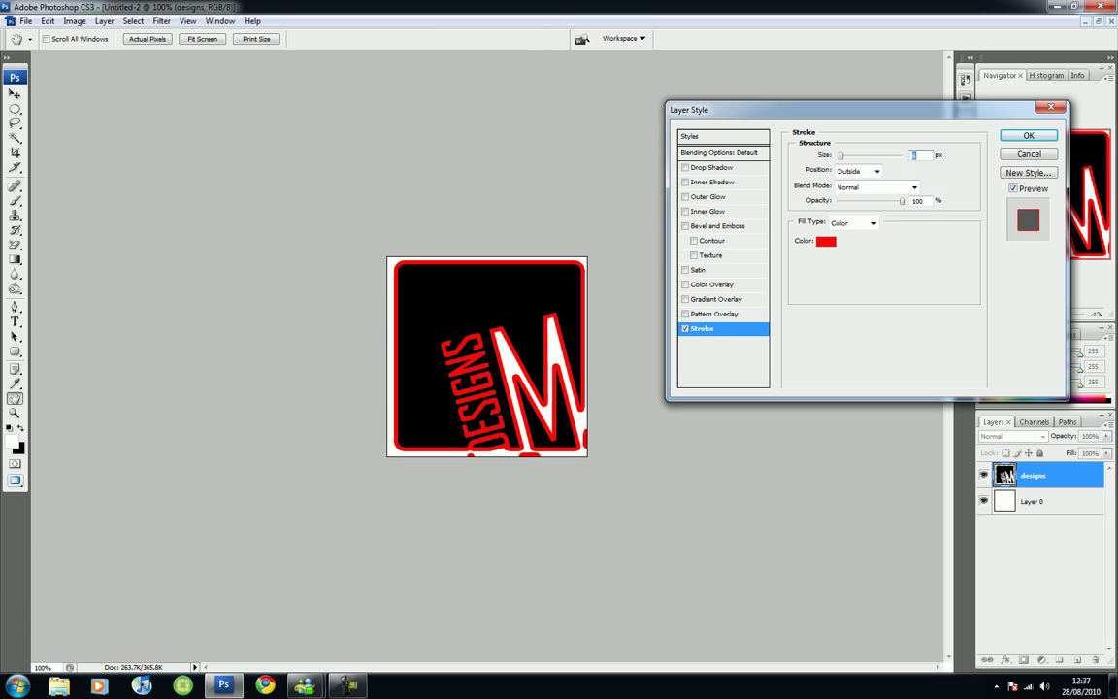
{"action": "key", "text": "Down"}
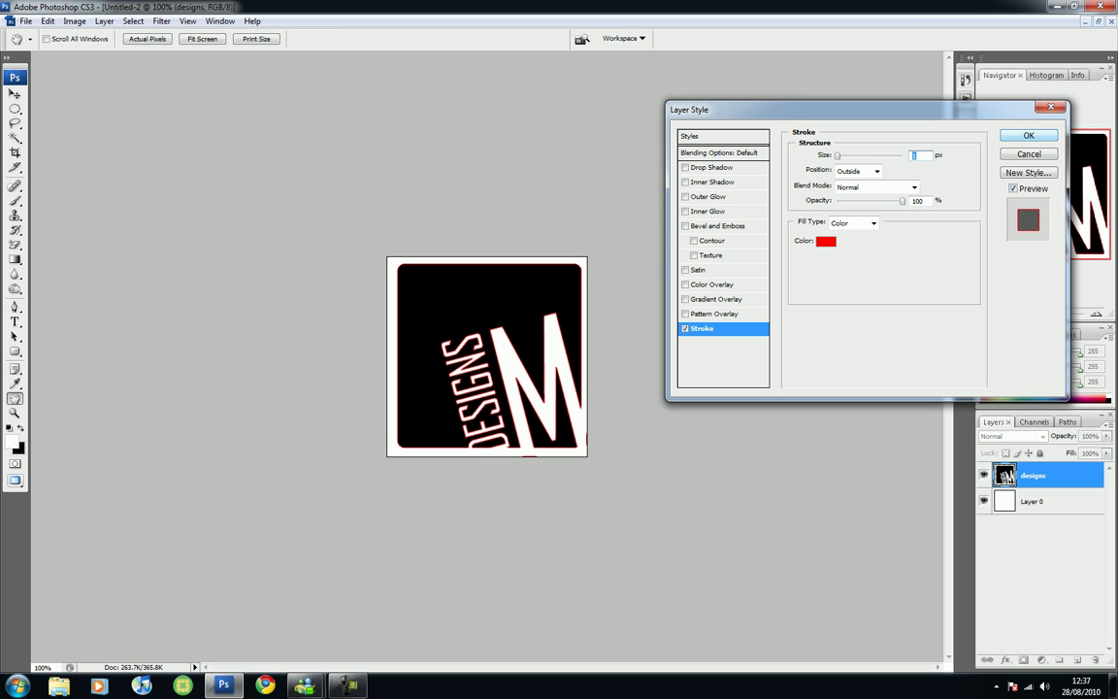
Add an outer glow to the designs layer in black with the Normal blend mode
{"action": "left_click", "coordinate": [708, 196]}
{"action": "left_click", "coordinate": [822, 201]}
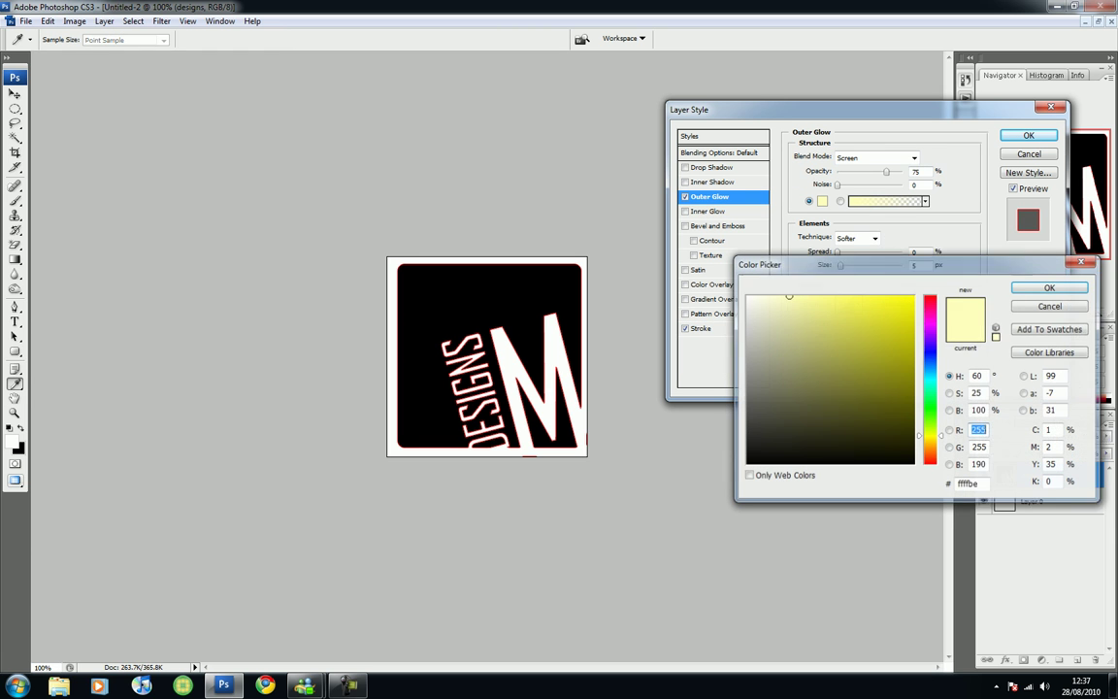
{"action": "left_click", "coordinate": [748, 462]}
{"action": "left_click", "coordinate": [1051, 288]}
{"action": "left_click", "coordinate": [874, 157]}
{"action": "left_click", "coordinate": [855, 171]}
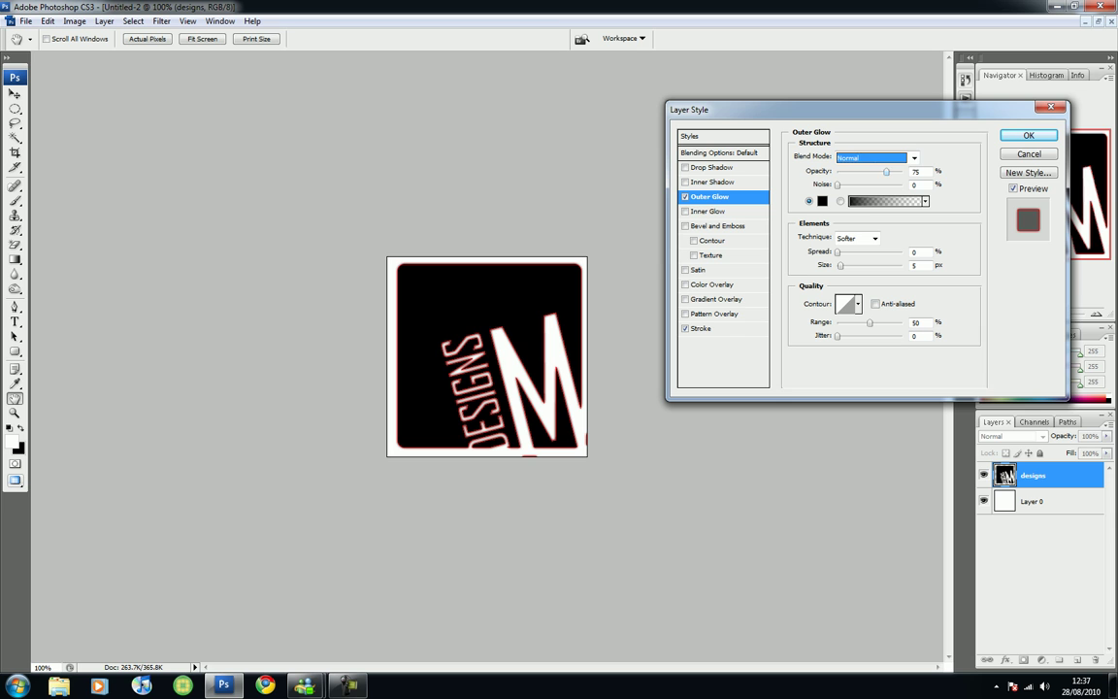
Set the outer glow to 100% opacity, 6% spread and 7 px size, apply the layer style and collapse the effects list
{"action": "left_click_drag", "start_coordinate": [886, 171], "coordinate": [916, 175]}
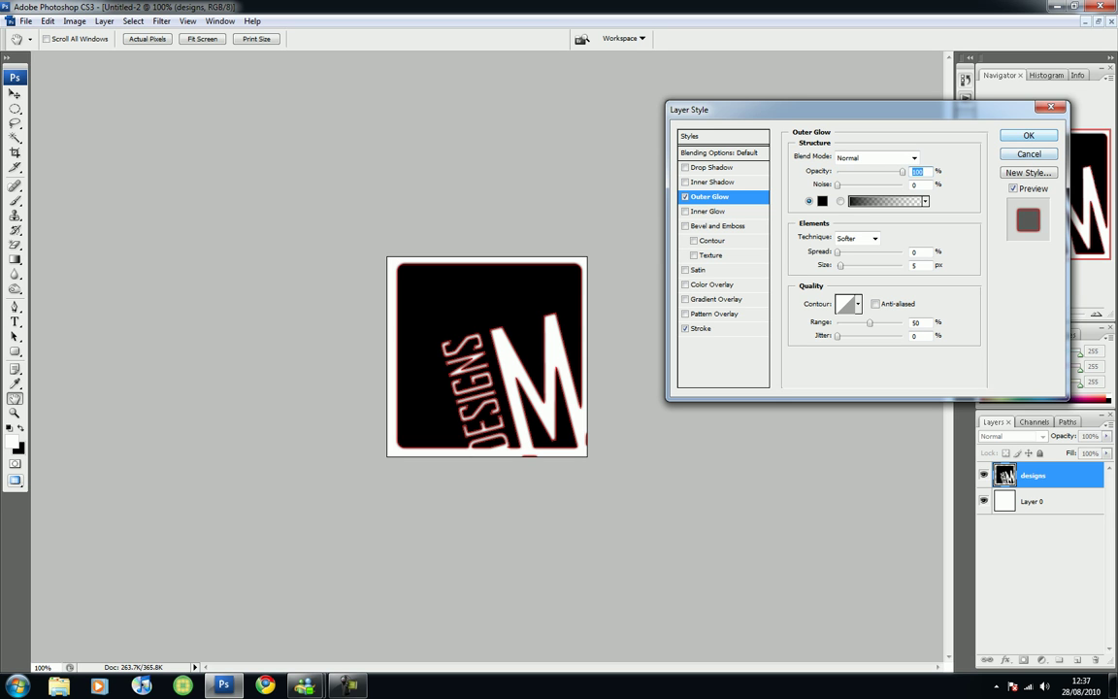
{"action": "left_click_drag", "start_coordinate": [837, 252], "coordinate": [841, 252]}
{"action": "left_click_drag", "start_coordinate": [840, 265], "coordinate": [842, 265]}
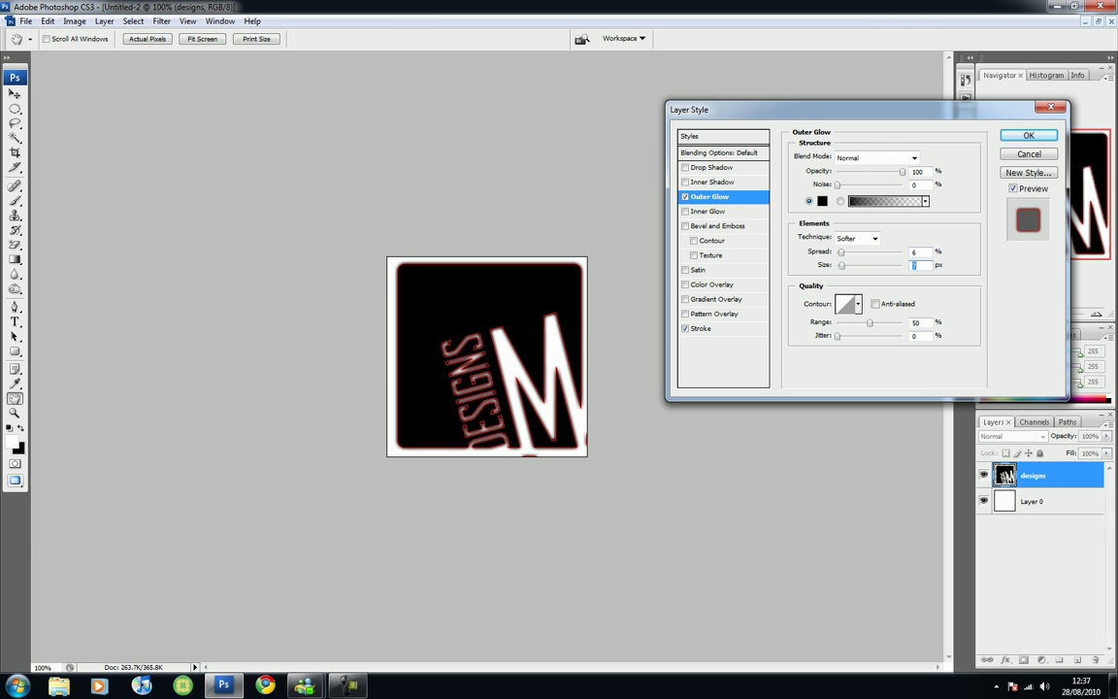
{"action": "key", "text": "Return"}
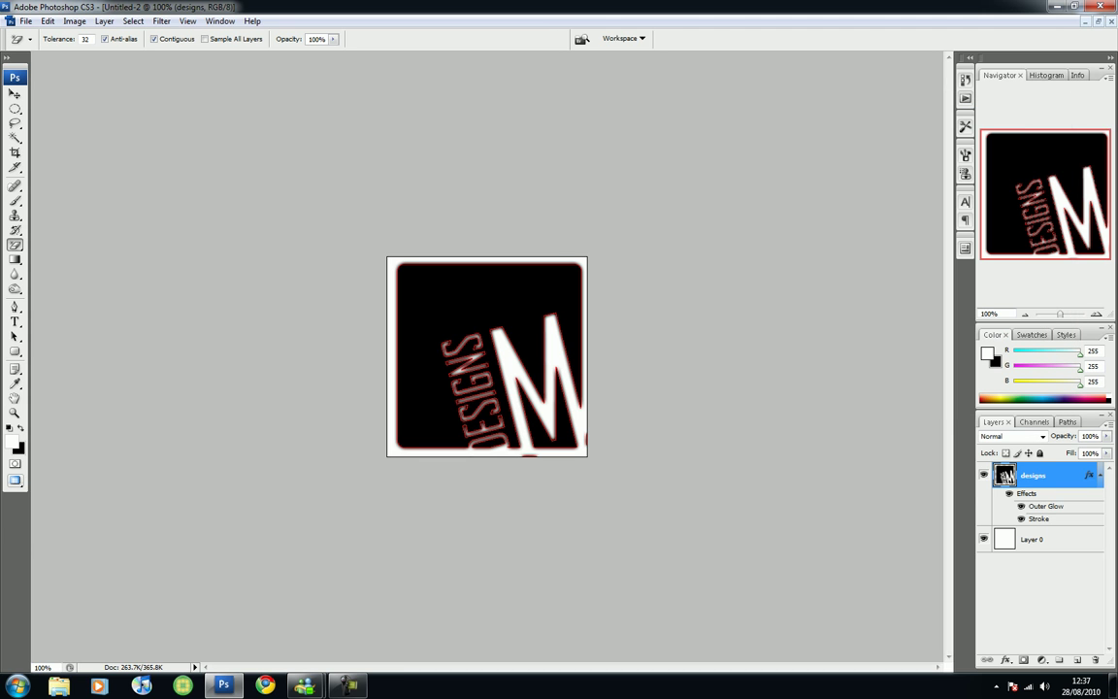
{"action": "left_click", "coordinate": [1099, 475]}
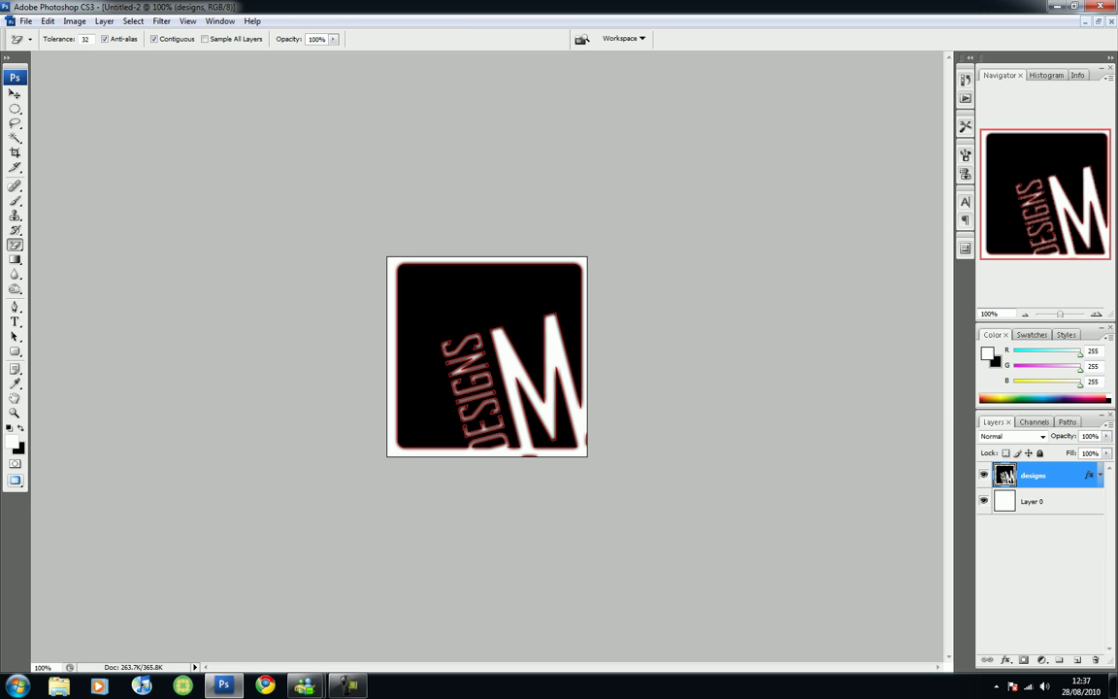
Preview a red color overlay and a linear gradient overlay on the designs layer, and cancel the layer style changes
{"action": "double_click", "coordinate": [1089, 474]}
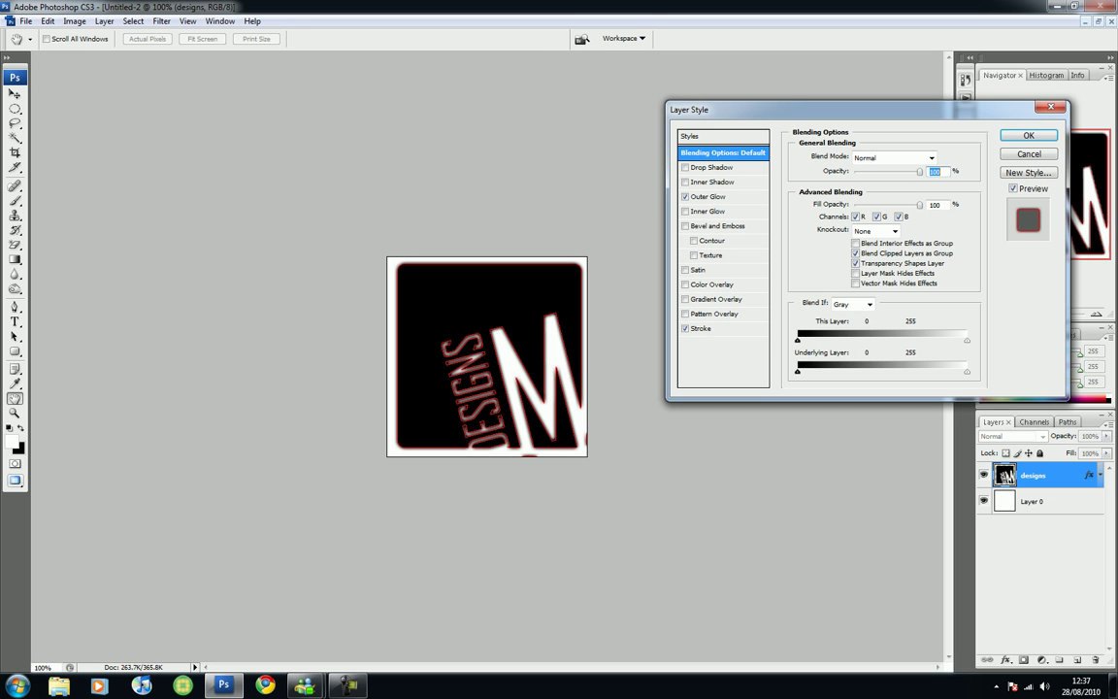
{"action": "left_click", "coordinate": [685, 285]}
{"action": "left_click", "coordinate": [686, 285]}
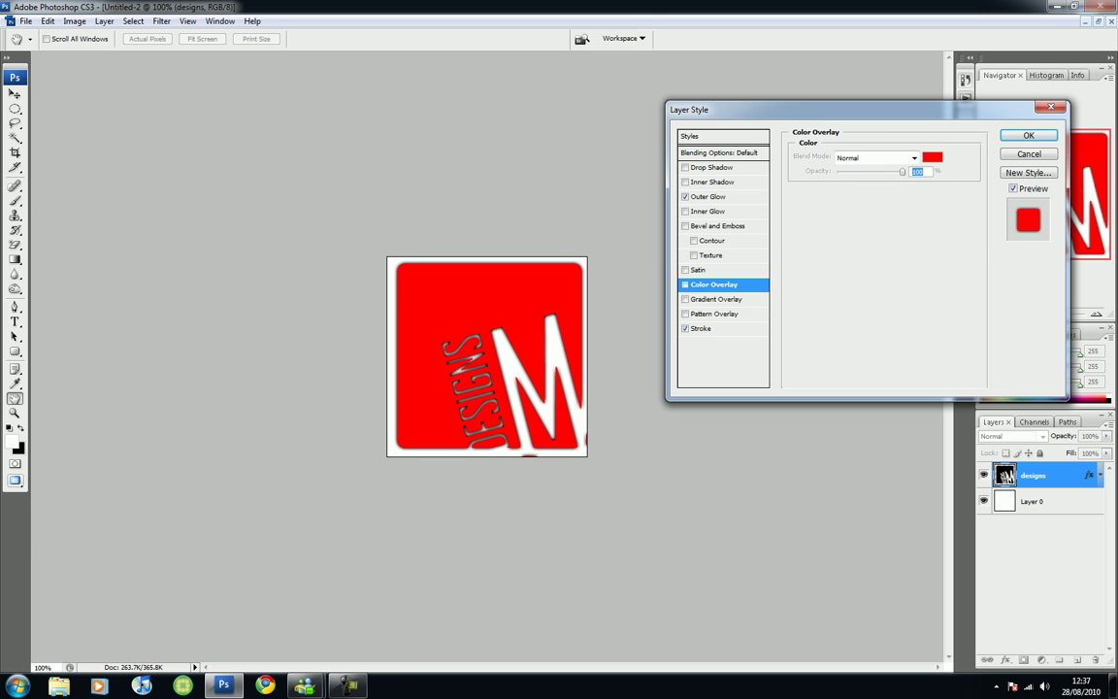
{"action": "left_click", "coordinate": [716, 299]}
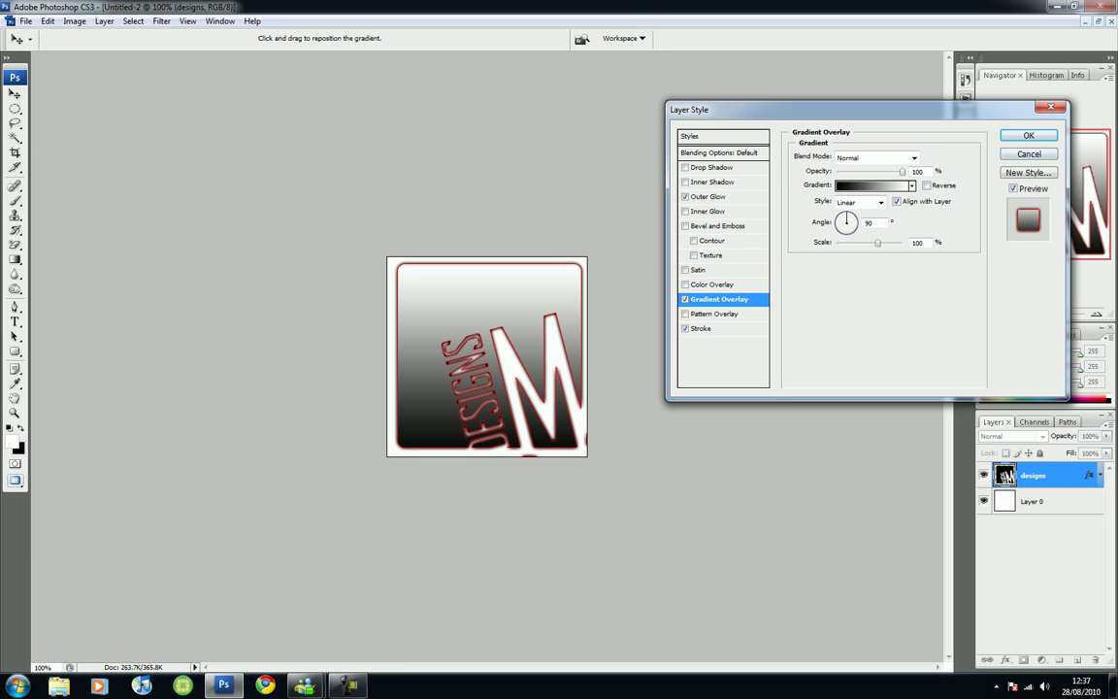
{"action": "key", "text": "Escape"}
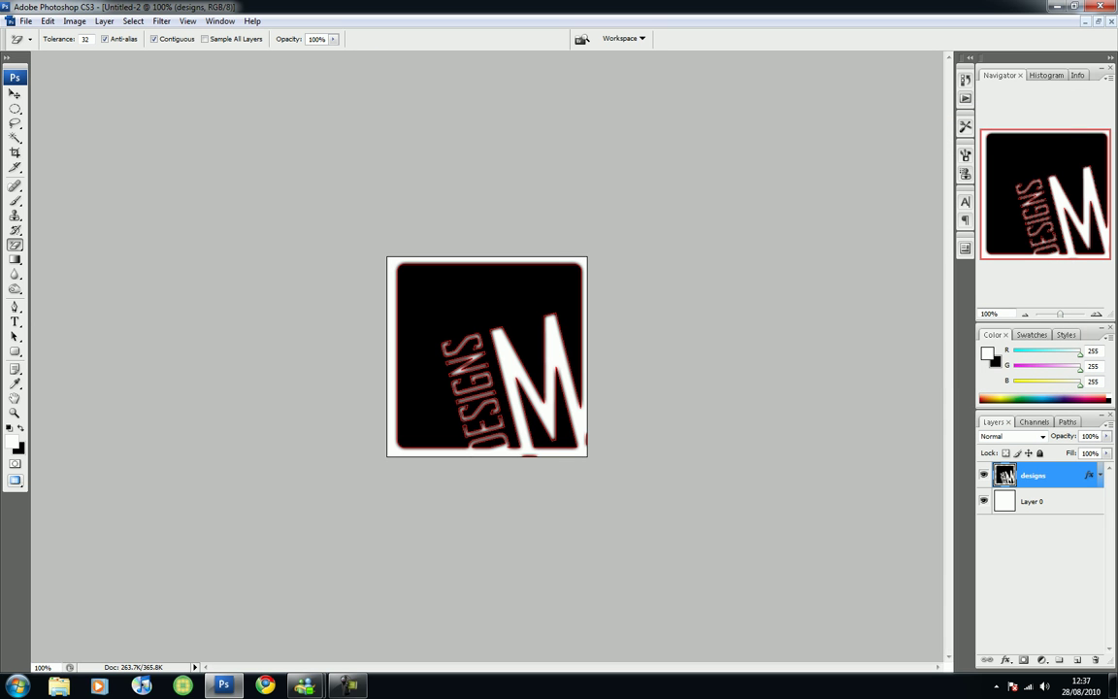
Select the black rounded-square area of the designs layer with the Magic Wand at tolerance 32
{"action": "left_click", "coordinate": [346, 685]}
{"action": "left_click", "coordinate": [15, 138]}
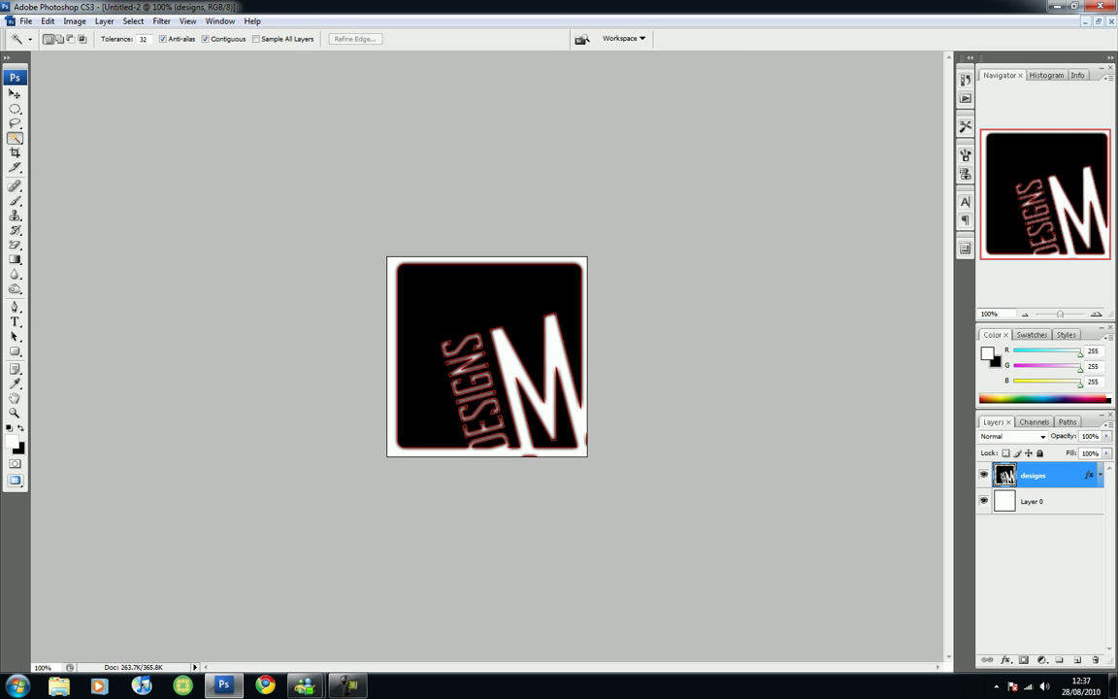
{"action": "left_click", "coordinate": [15, 138]}
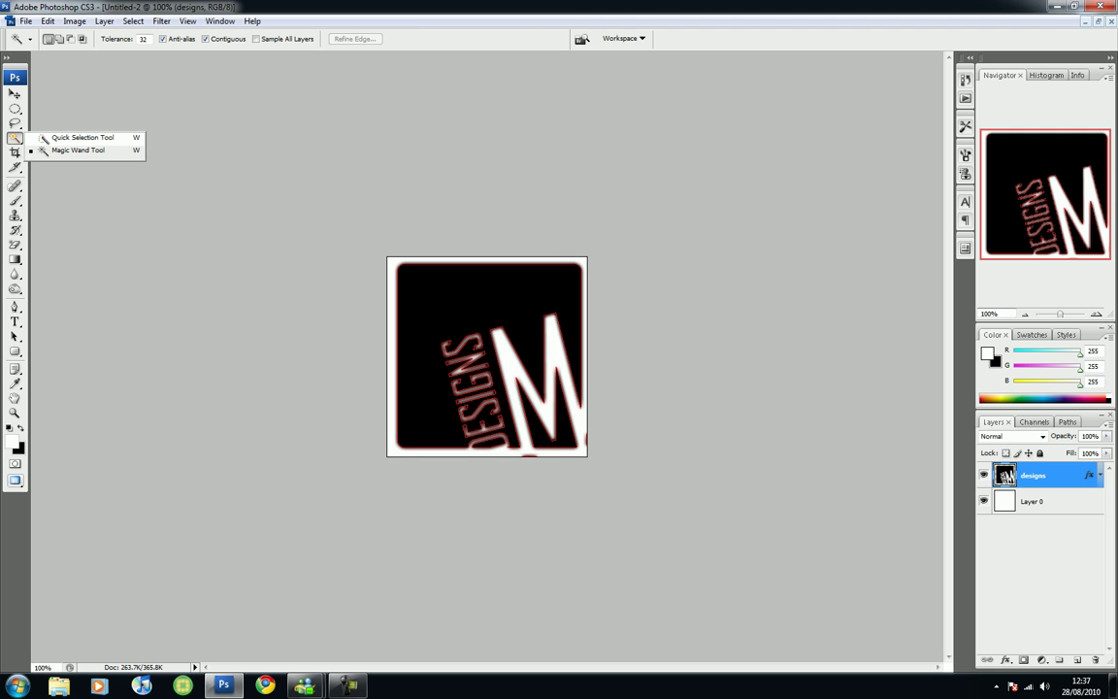
{"action": "left_click", "coordinate": [53, 151]}
{"action": "left_click", "coordinate": [14, 138]}
{"action": "left_click", "coordinate": [77, 150]}
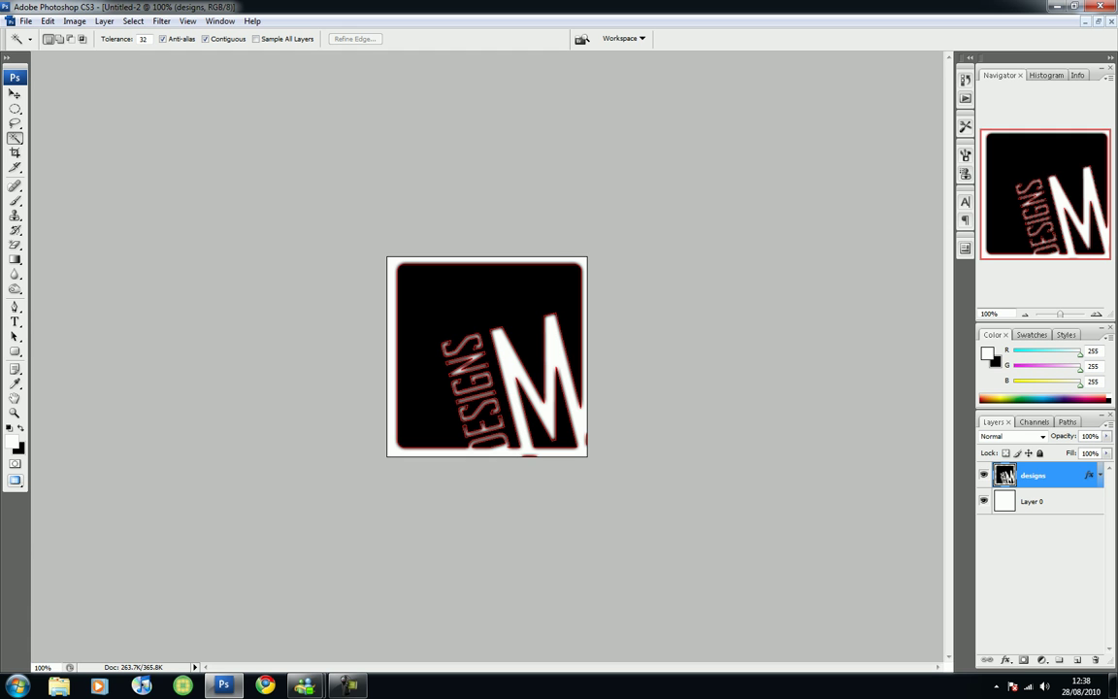
{"action": "left_click", "coordinate": [514, 301]}
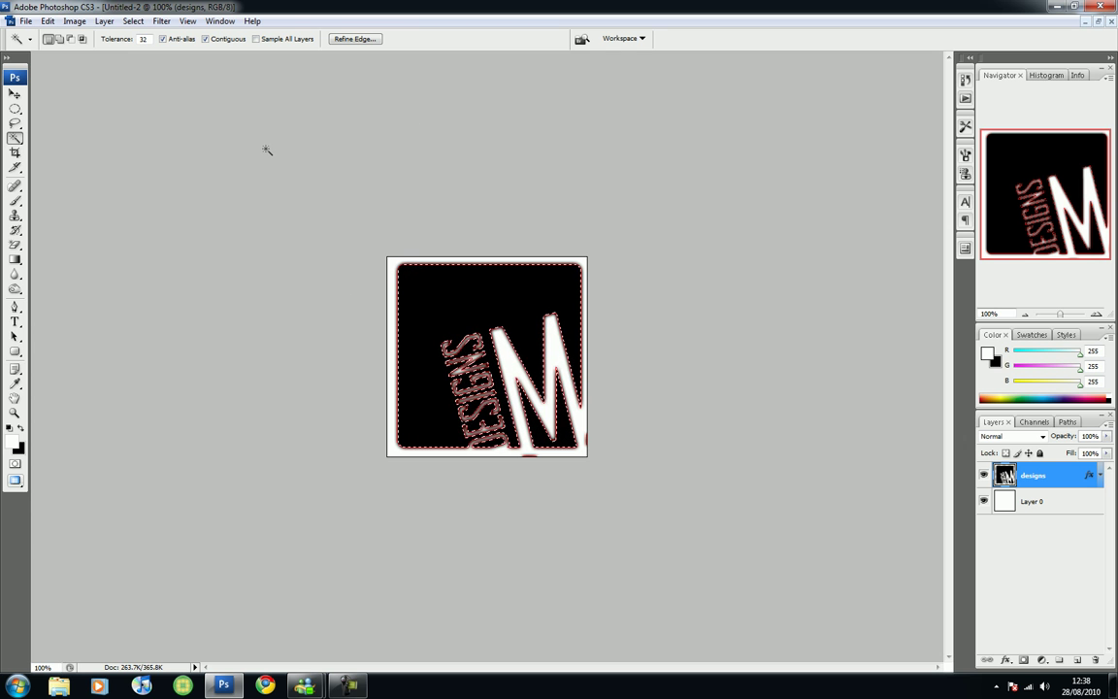
Subtract a large ellipse from the selection with the Elliptical Marquee so only a curved area in the square's upper-left part stays selected
{"action": "key", "text": "m"}
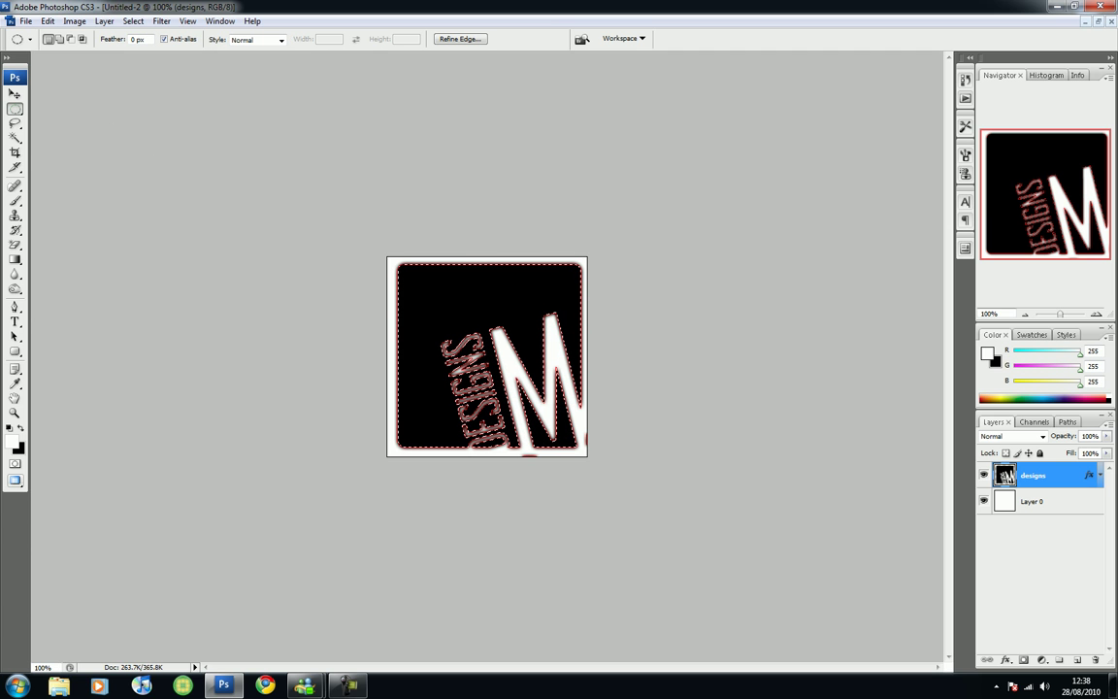
{"action": "left_click", "coordinate": [14, 109]}
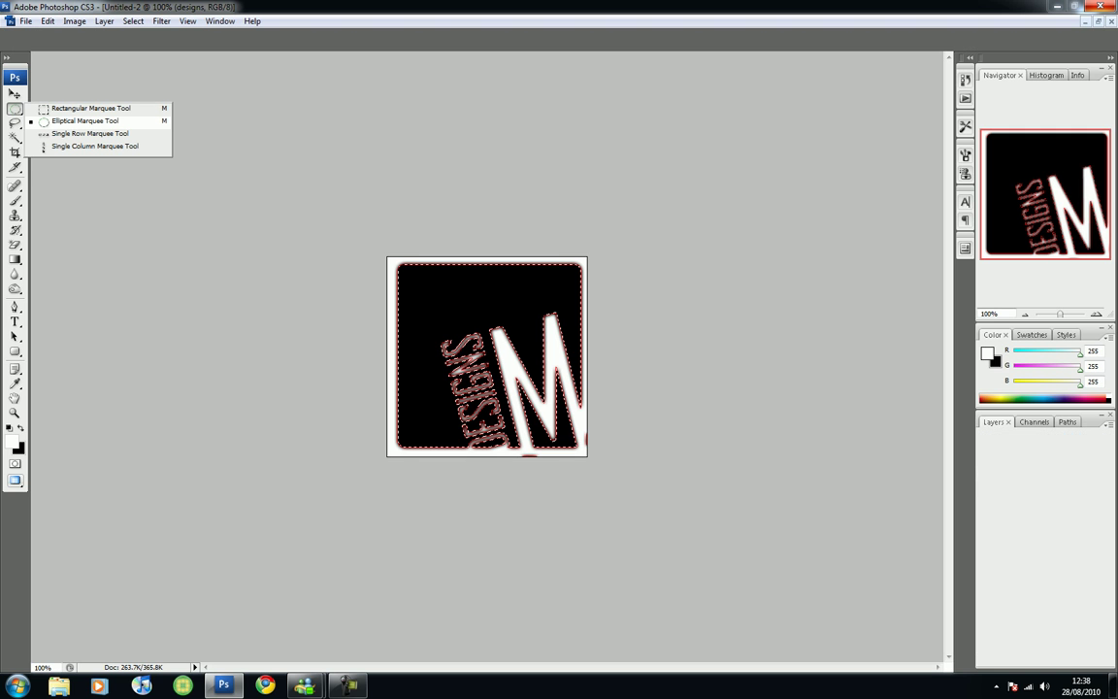
{"action": "left_click", "coordinate": [85, 121]}
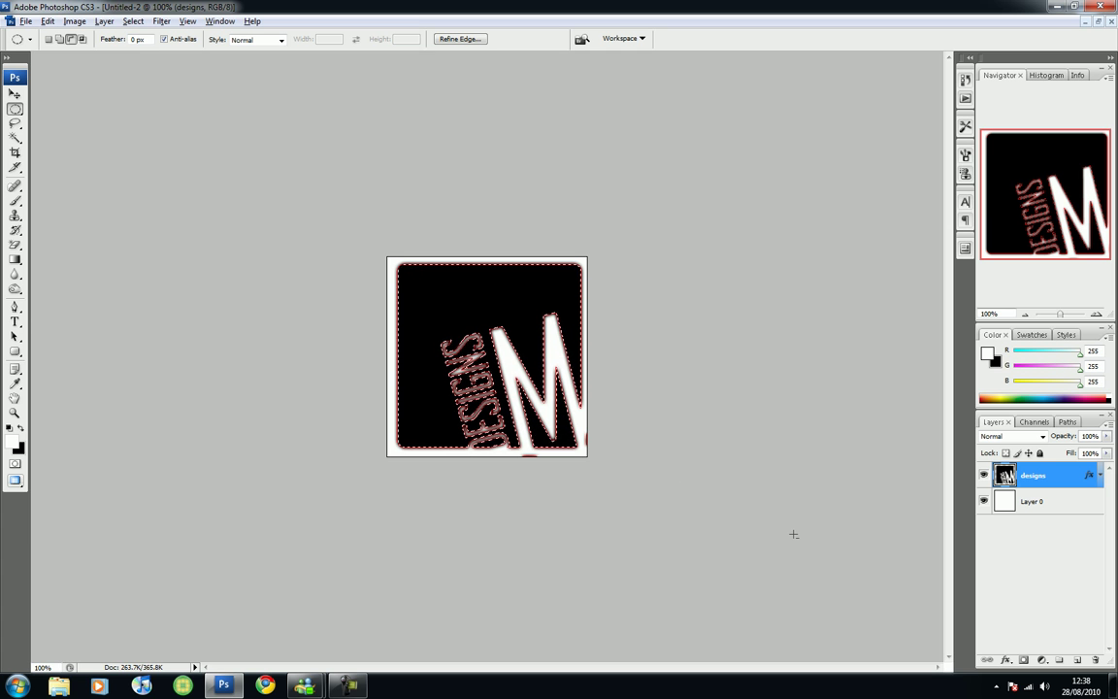
{"action": "left_click_drag", "start_coordinate": [624, 409], "coordinate": [383, 269]}
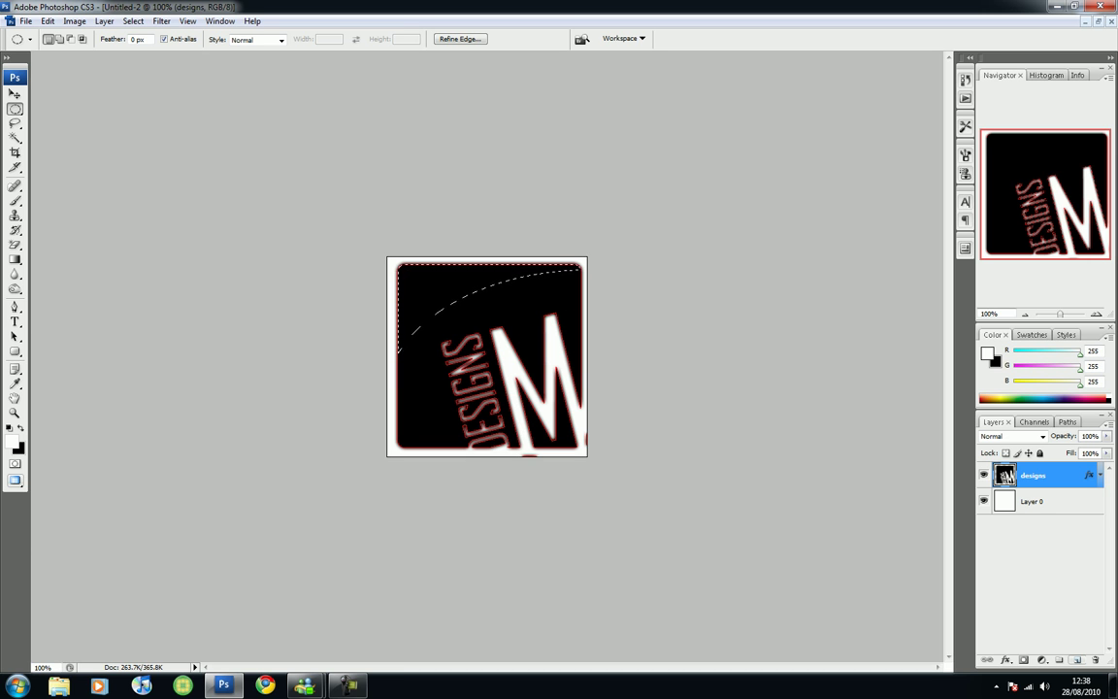
Fill the curved selection on a new layer with a white-to-transparent linear gradient running diagonally from the square's upper-left corner, and deselect
{"action": "left_click", "coordinate": [1076, 659]}
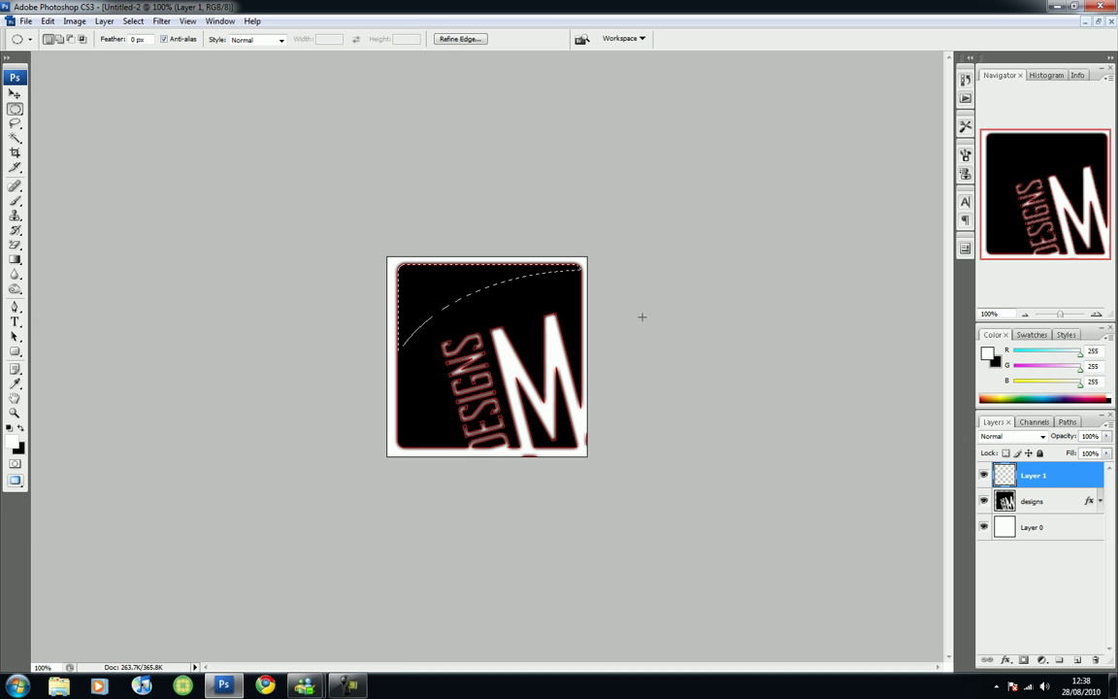
{"action": "left_click", "coordinate": [15, 259]}
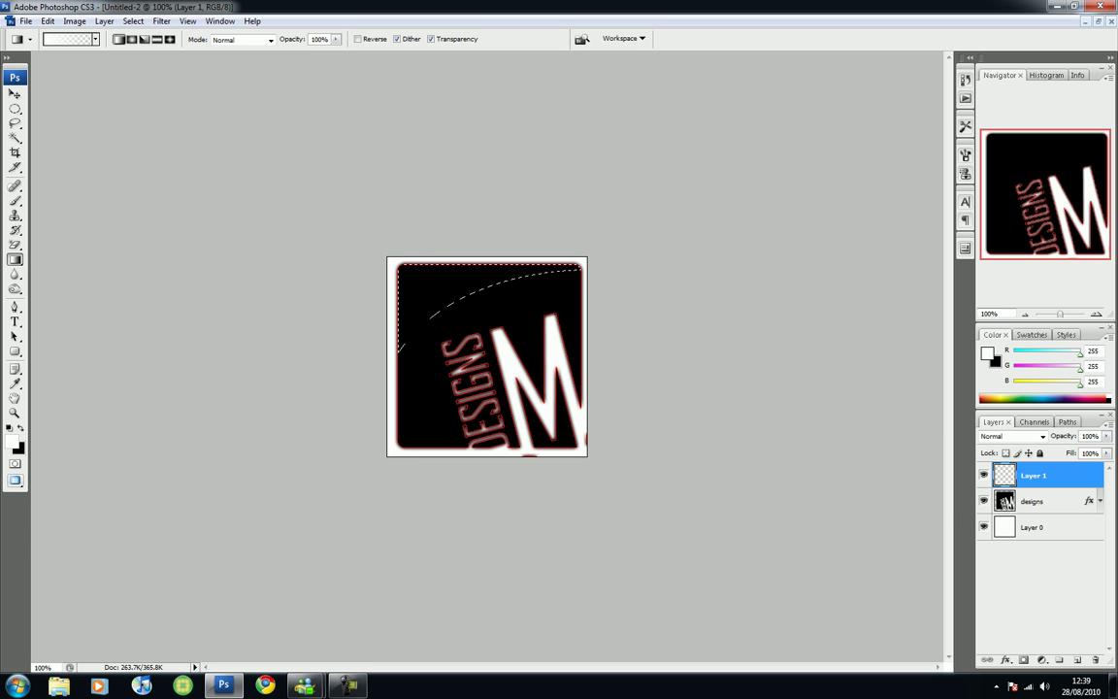
{"action": "left_click", "coordinate": [68, 39]}
{"action": "left_click", "coordinate": [973, 211]}
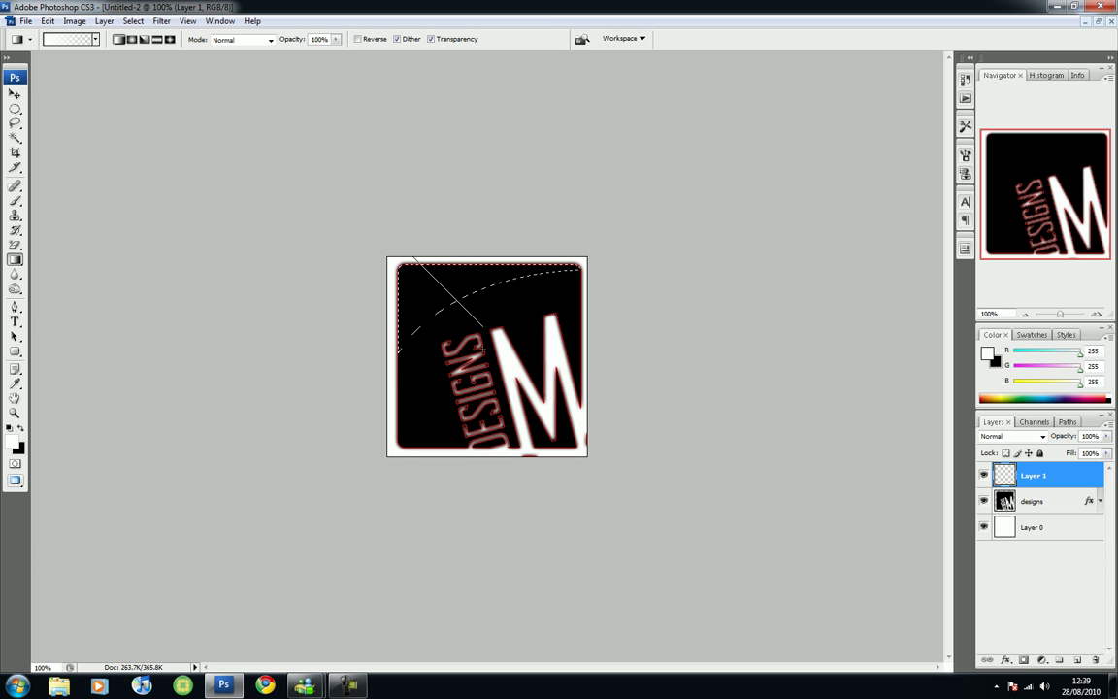
{"action": "left_click_drag", "start_coordinate": [494, 362], "coordinate": [532, 364]}
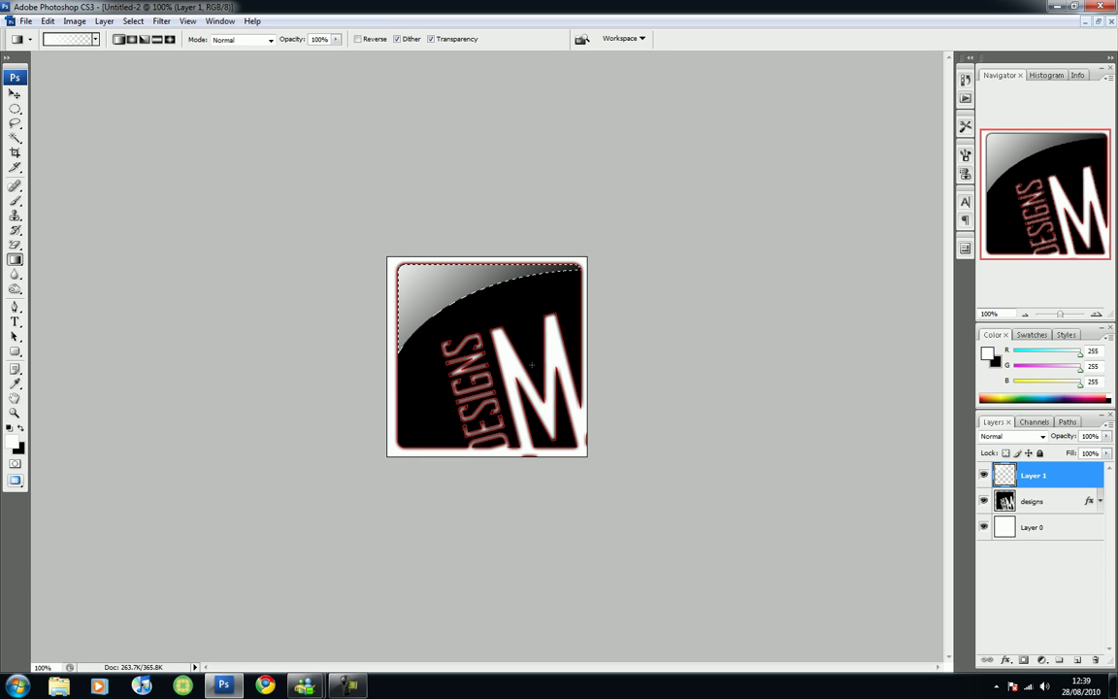
{"action": "key", "text": "ctrl+z"}
{"action": "left_click_drag", "start_coordinate": [398, 263], "coordinate": [512, 377]}
{"action": "key", "text": "ctrl+d"}
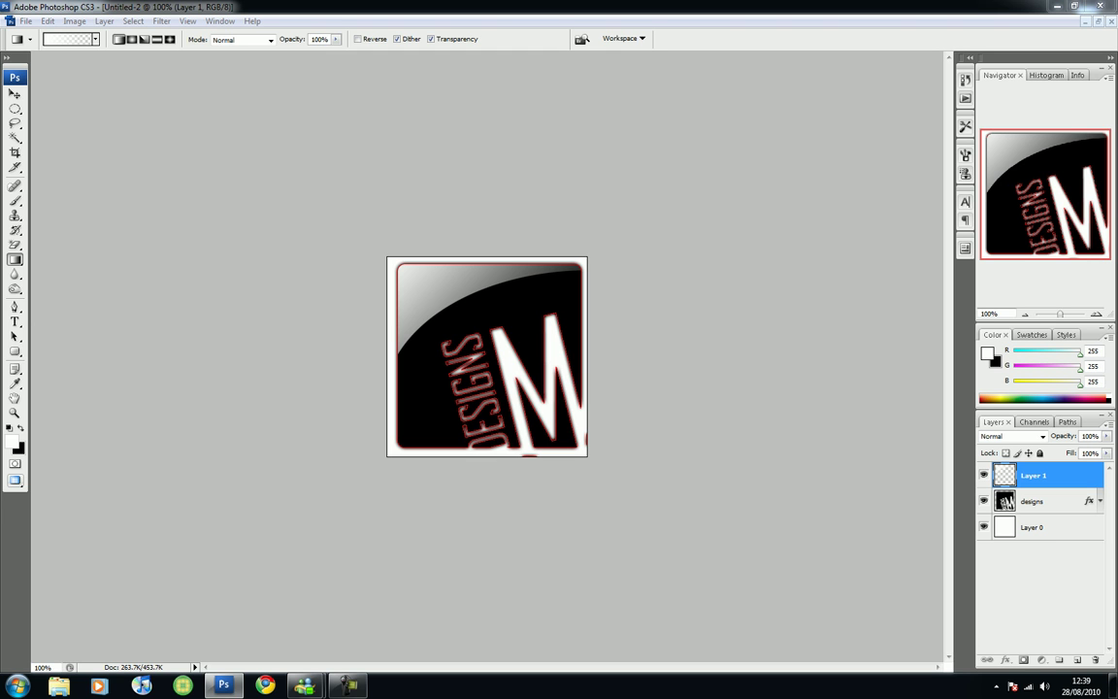
Set the gradient layer's opacity to 27% and merge it with the designs layer
{"action": "left_click", "coordinate": [1107, 435]}
{"action": "left_click_drag", "start_coordinate": [975, 399], "coordinate": [950, 400]}
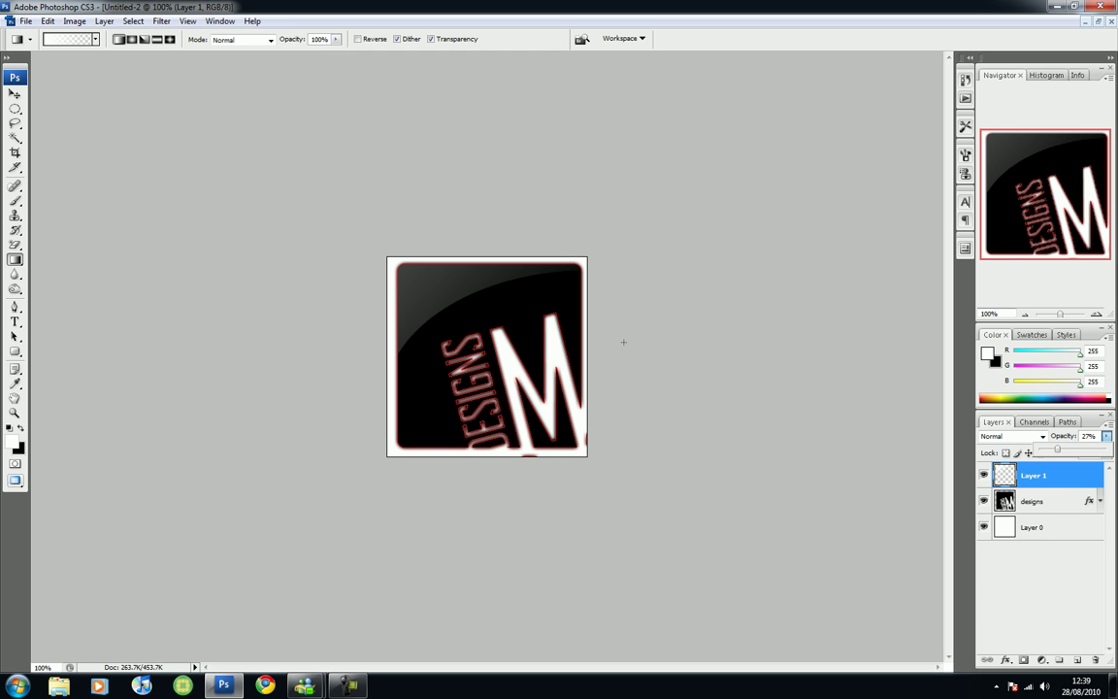
{"action": "key", "text": "Return"}
{"action": "left_click", "coordinate": [1031, 501], "text": "shift"}
{"action": "right_click", "coordinate": [1028, 477]}
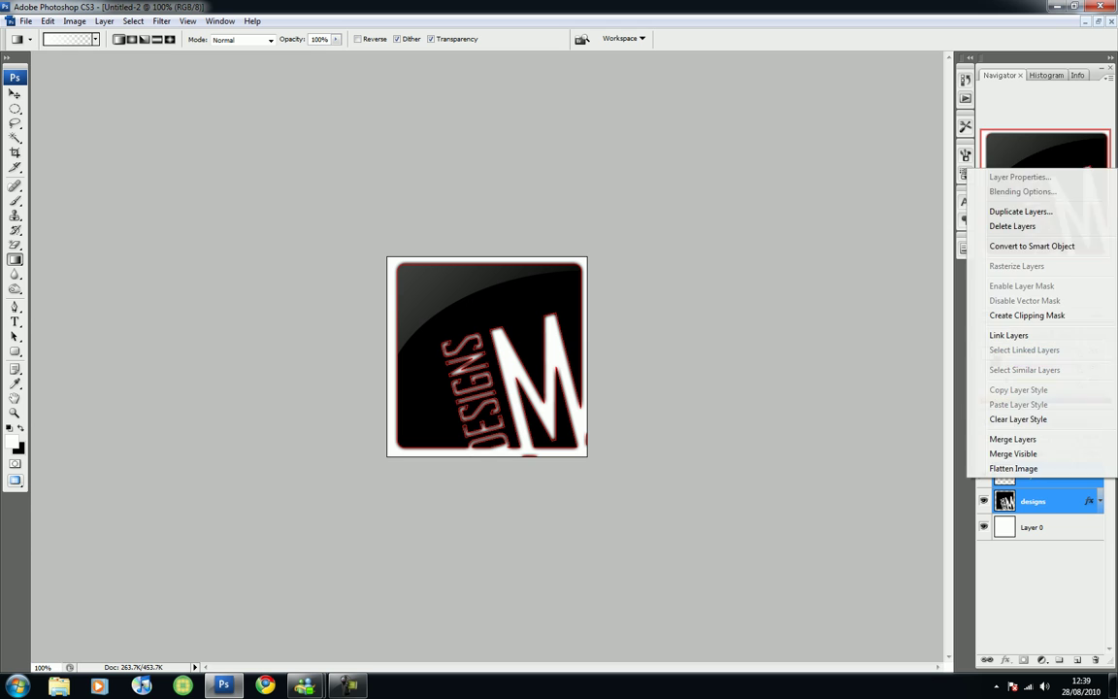
{"action": "left_click", "coordinate": [1012, 439]}
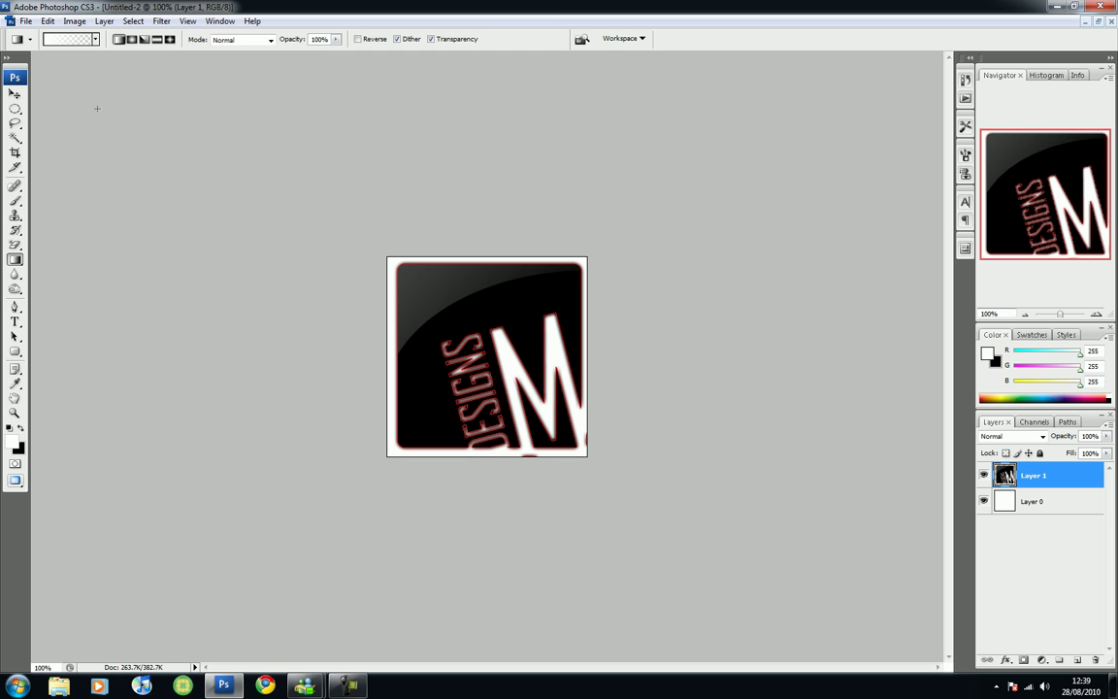
Erase the leftover red marks at the logo's bottom and right edges with the Eraser tool
{"action": "left_click", "coordinate": [14, 244]}
{"action": "left_click", "coordinate": [67, 243]}
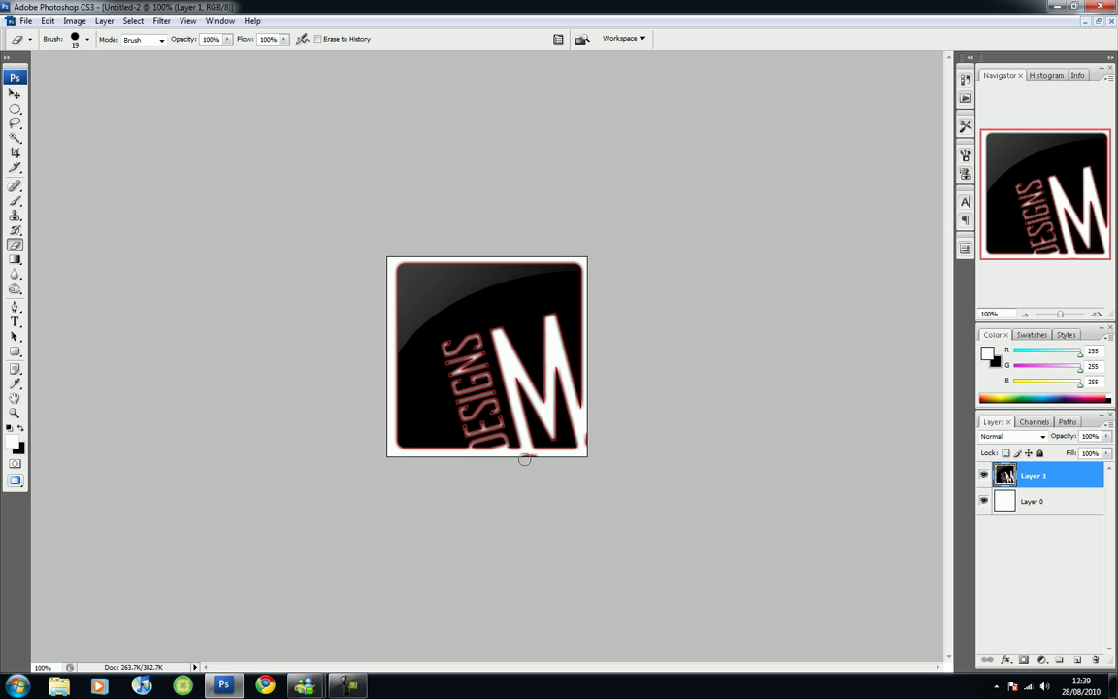
{"action": "left_click", "coordinate": [585, 444]}
{"action": "left_click", "coordinate": [347, 685]}
{"action": "left_click_drag", "start_coordinate": [592, 546], "coordinate": [763, 297]}
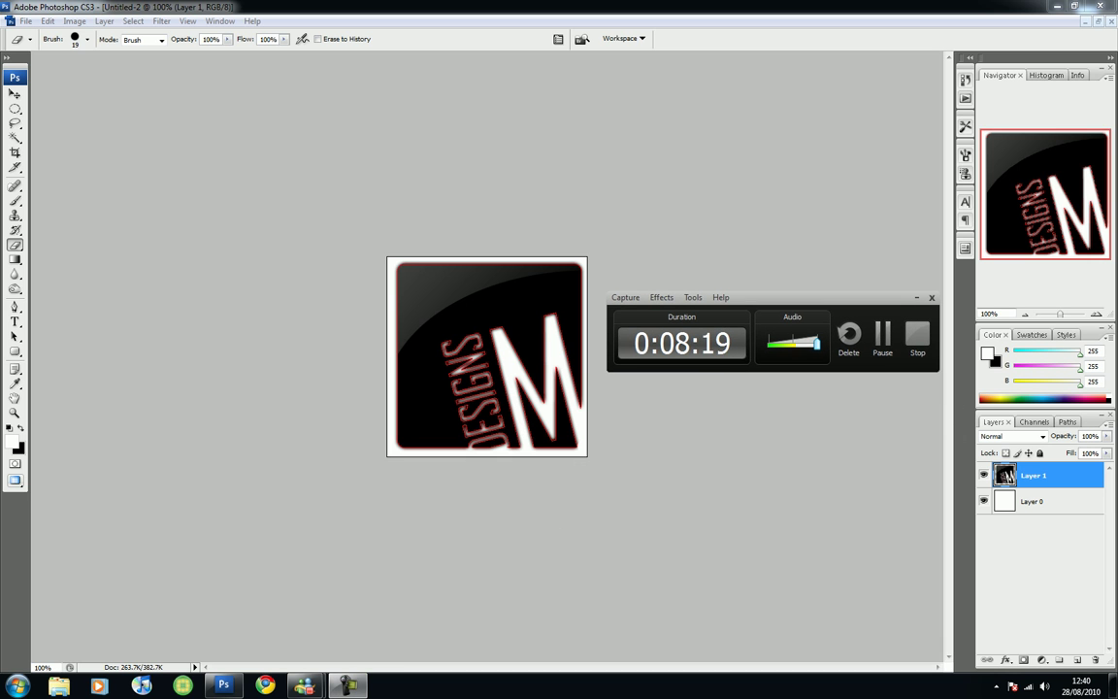